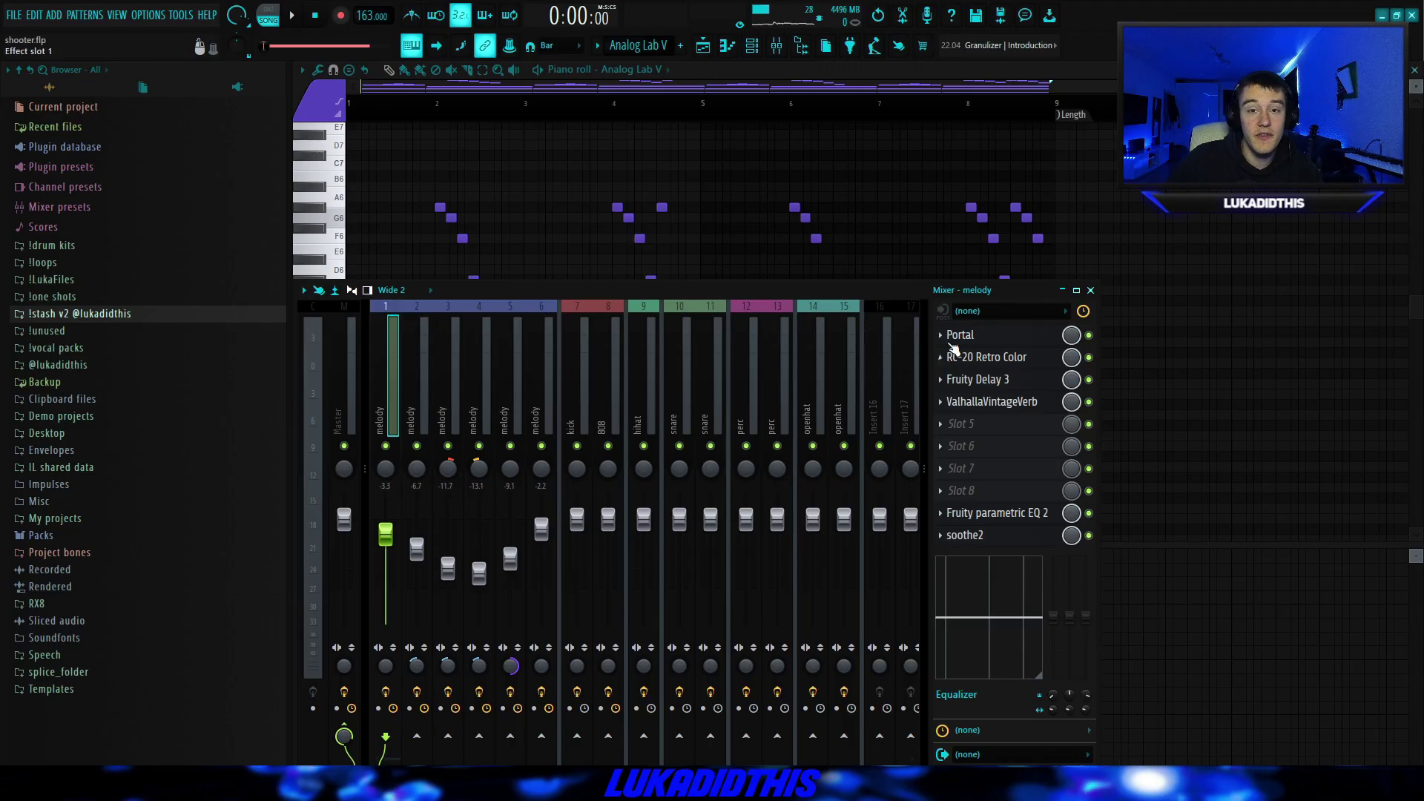
Examine the Portal and RC-20 Retro Color settings on the first melody mixer track
click(967, 341)
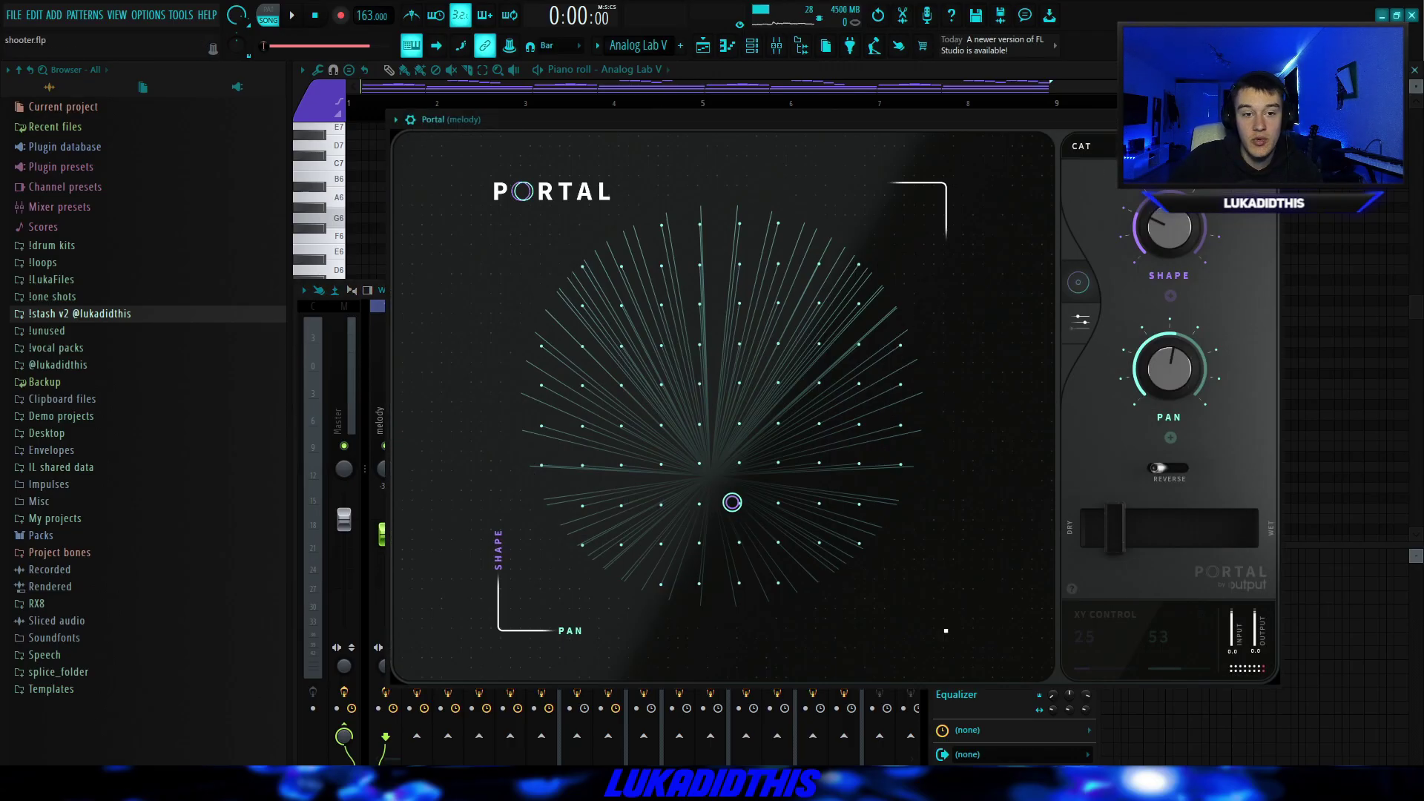
click(1272, 119)
click(1009, 359)
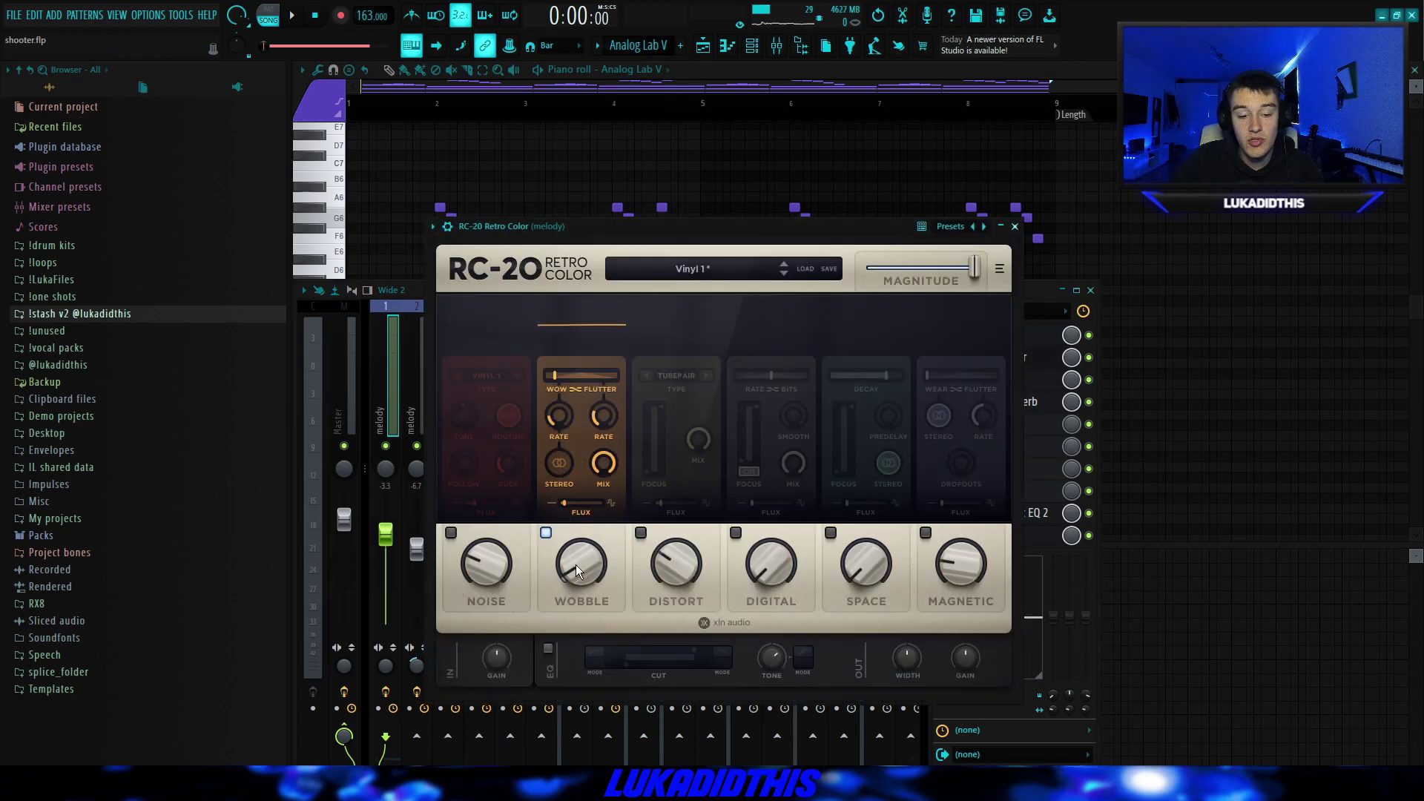
click(1015, 226)
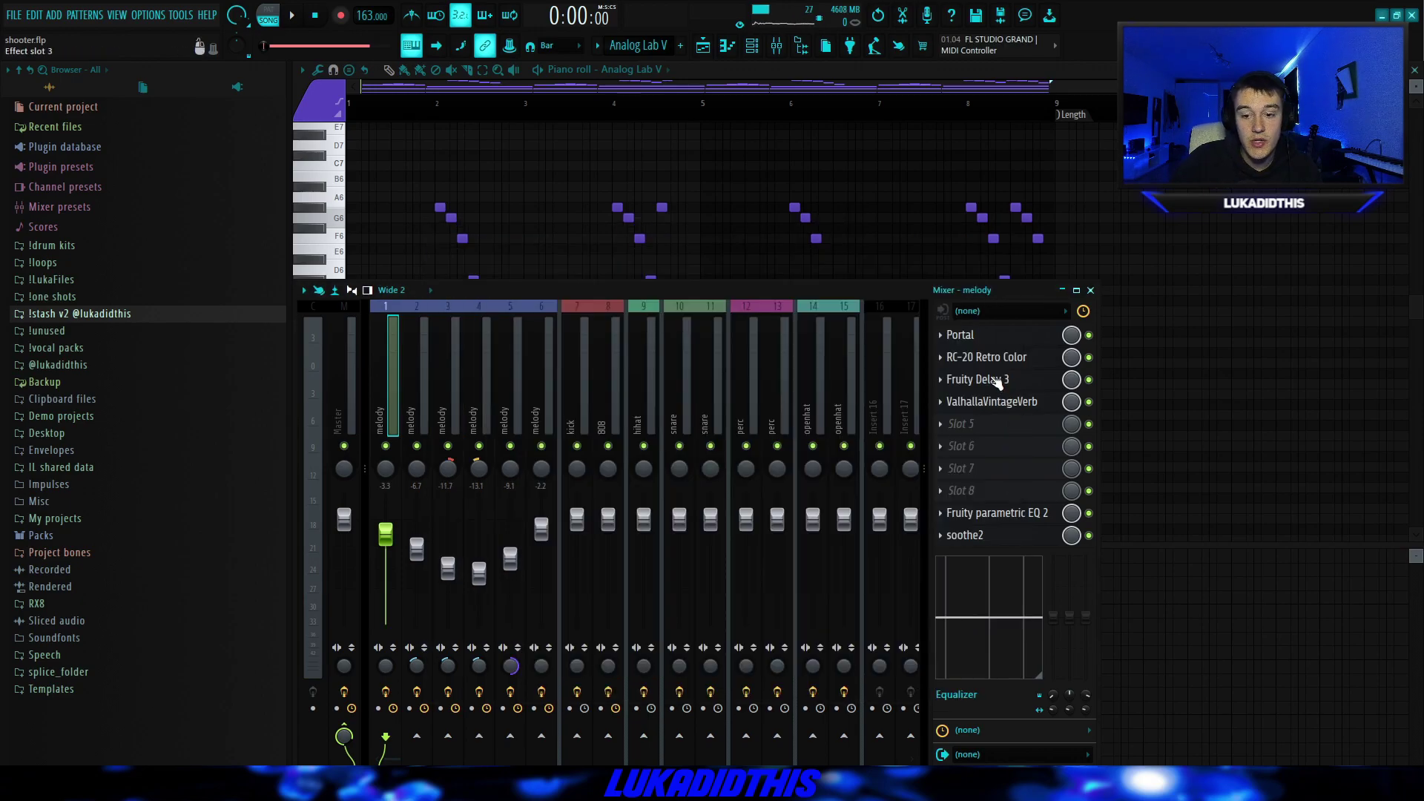
Examine the Fruity Delay 3, ValhallaVintageVerb and Fruity parametric EQ 2 settings on the first melody mixer track
click(996, 380)
click(995, 290)
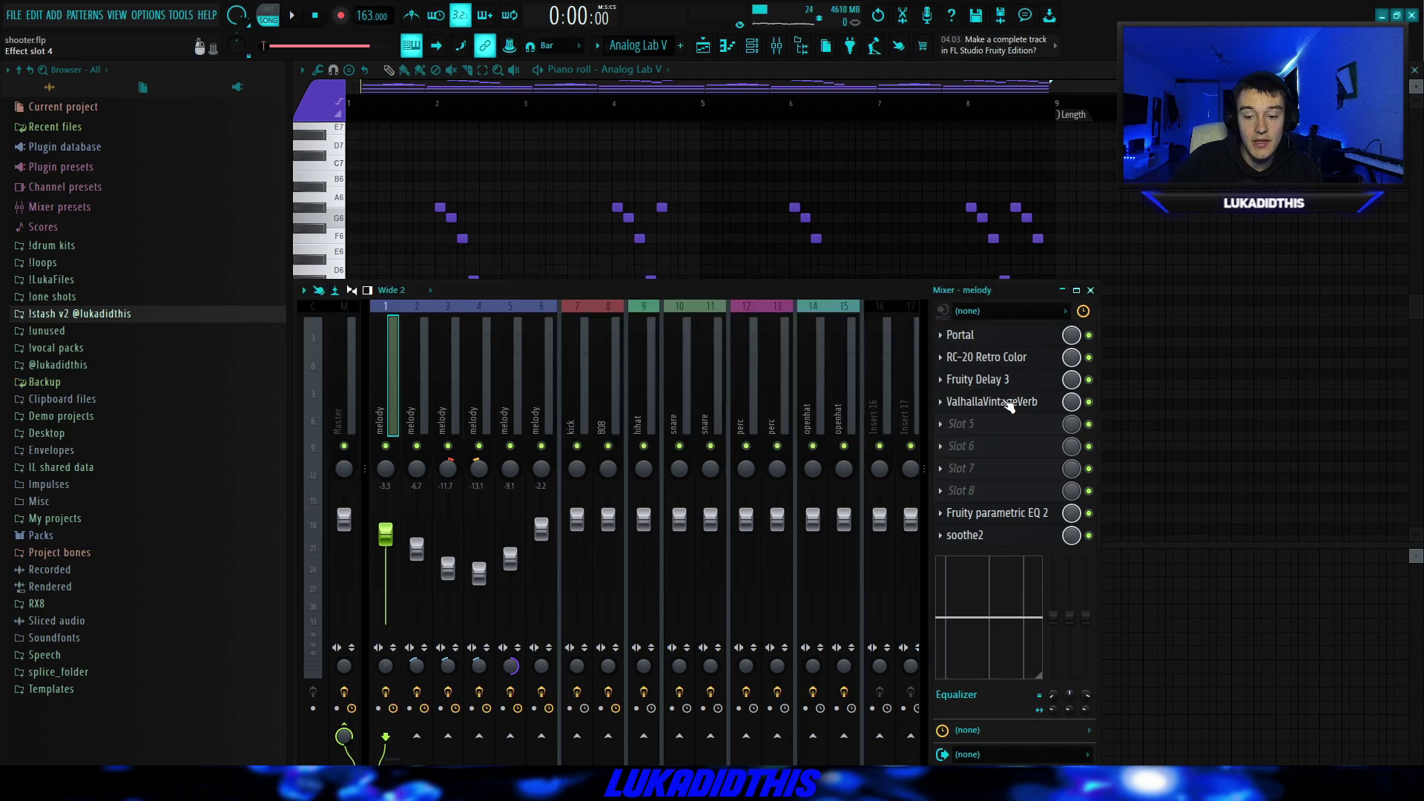
click(1005, 403)
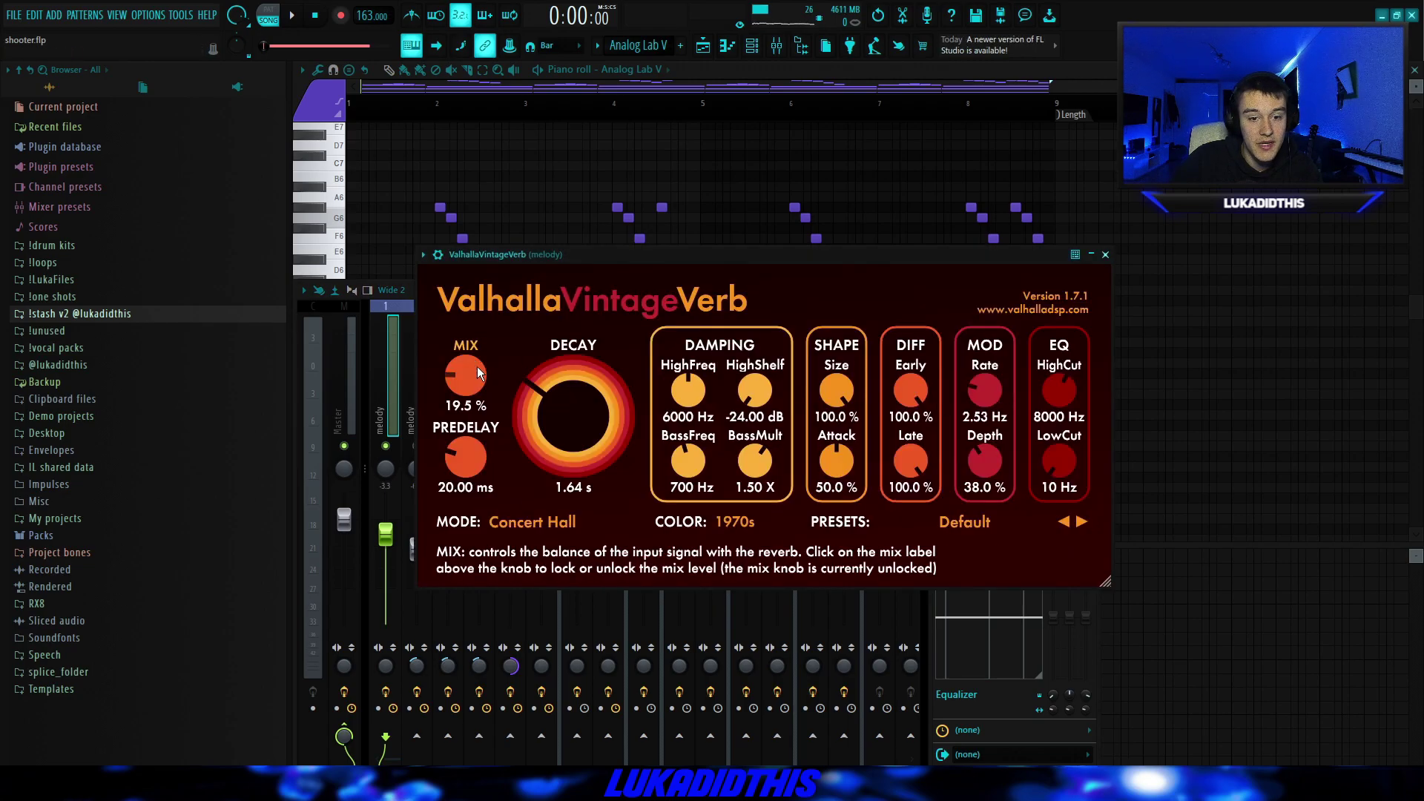
key(Escape)
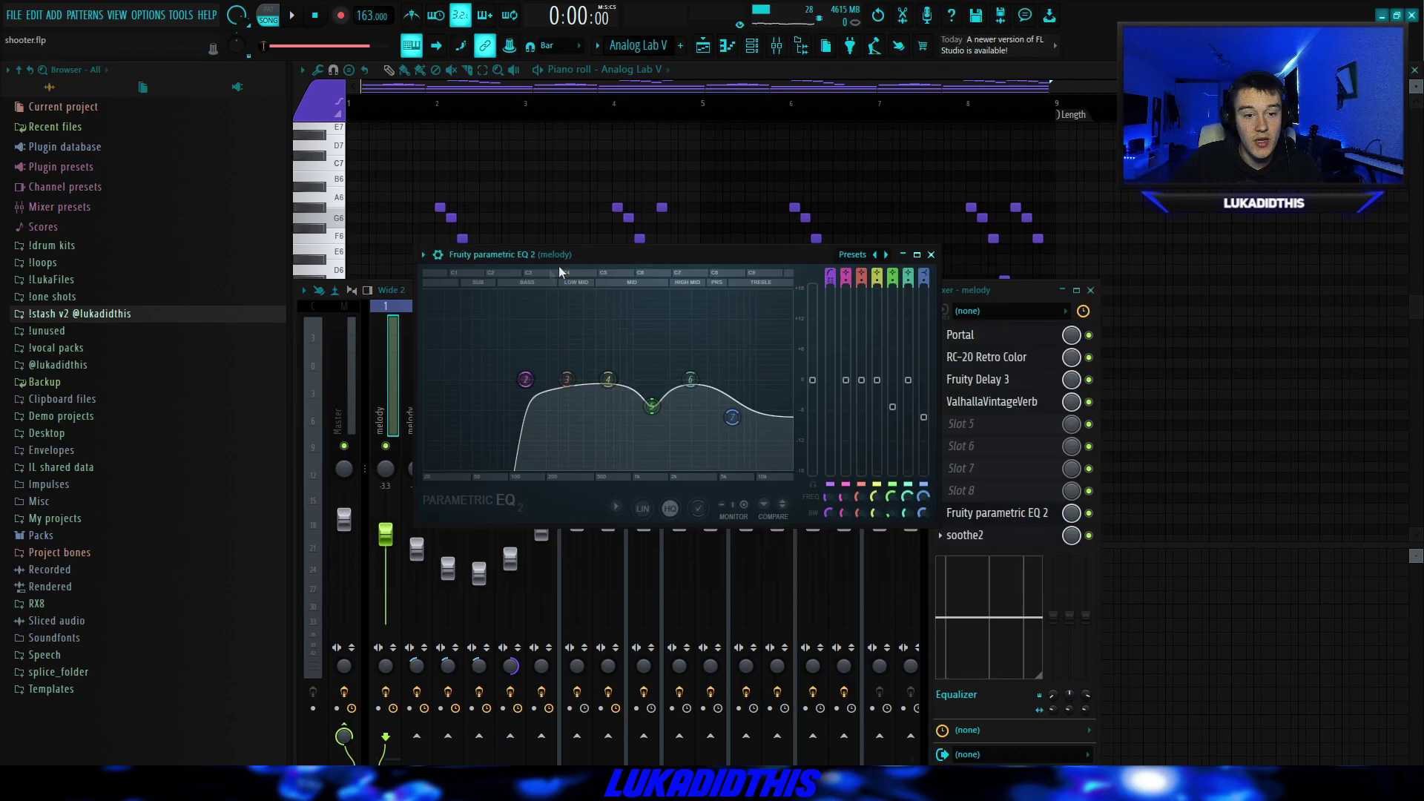
mouse_move(664, 401)
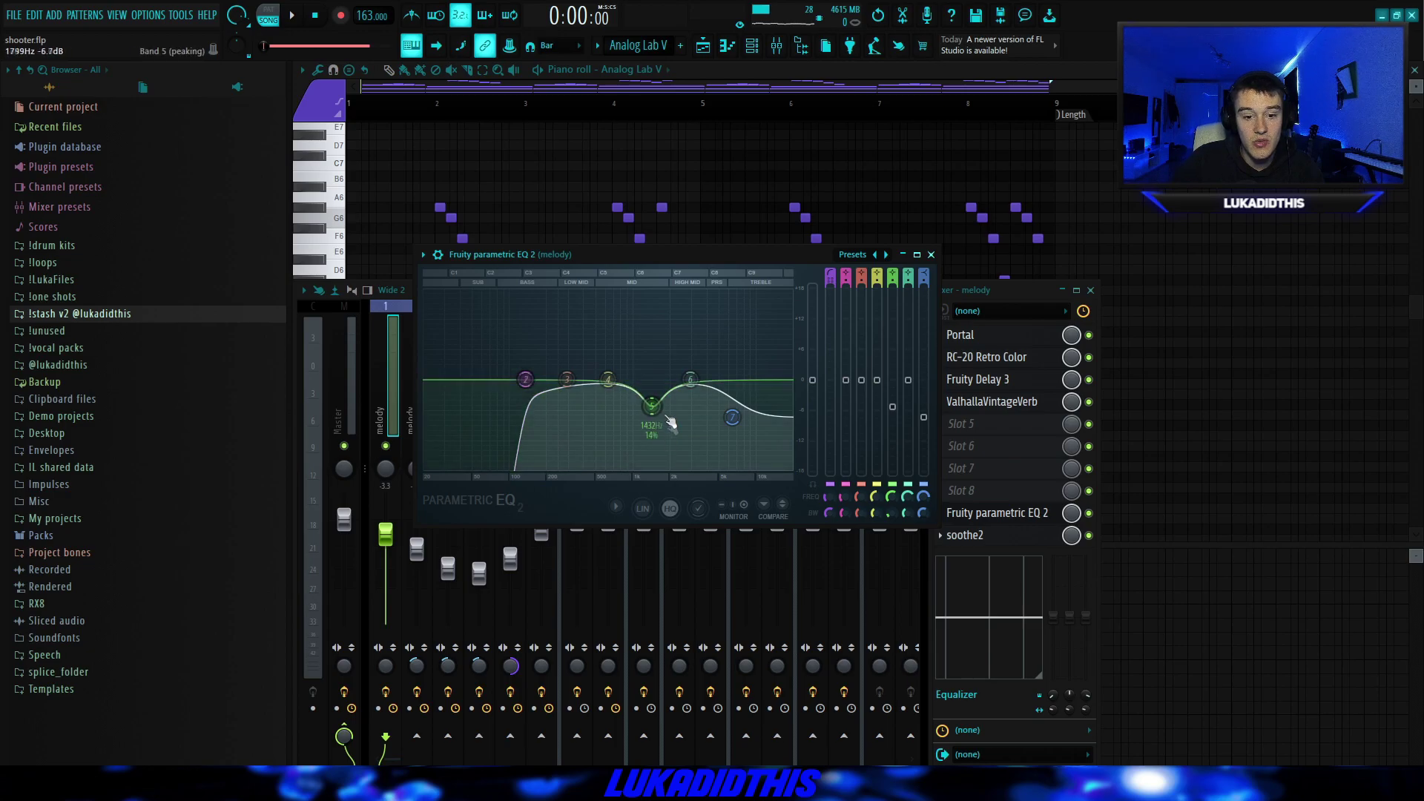
key(Escape)
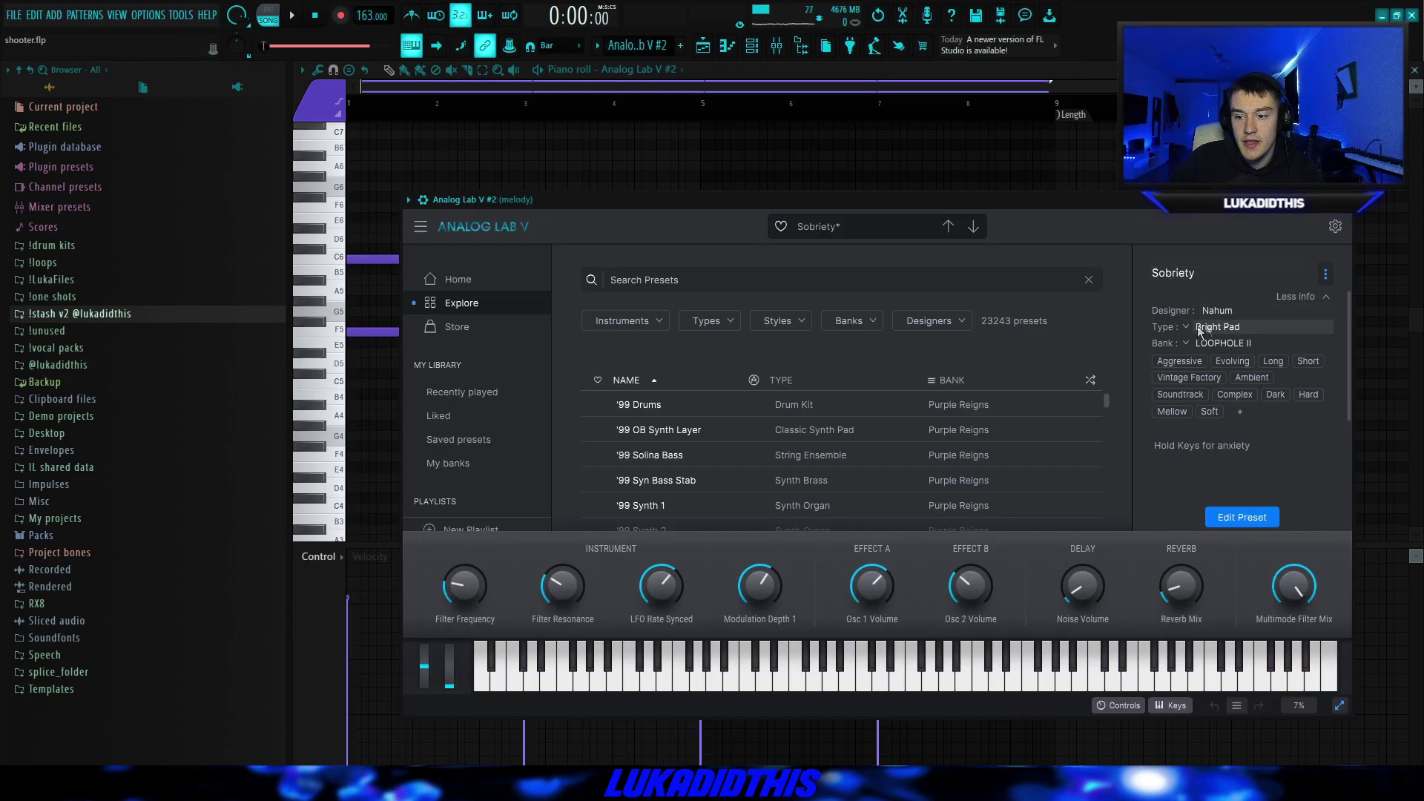
Close the Analog Lab V #2 instrument, examine its sustained notes in the piano roll and play them back
key(Escape)
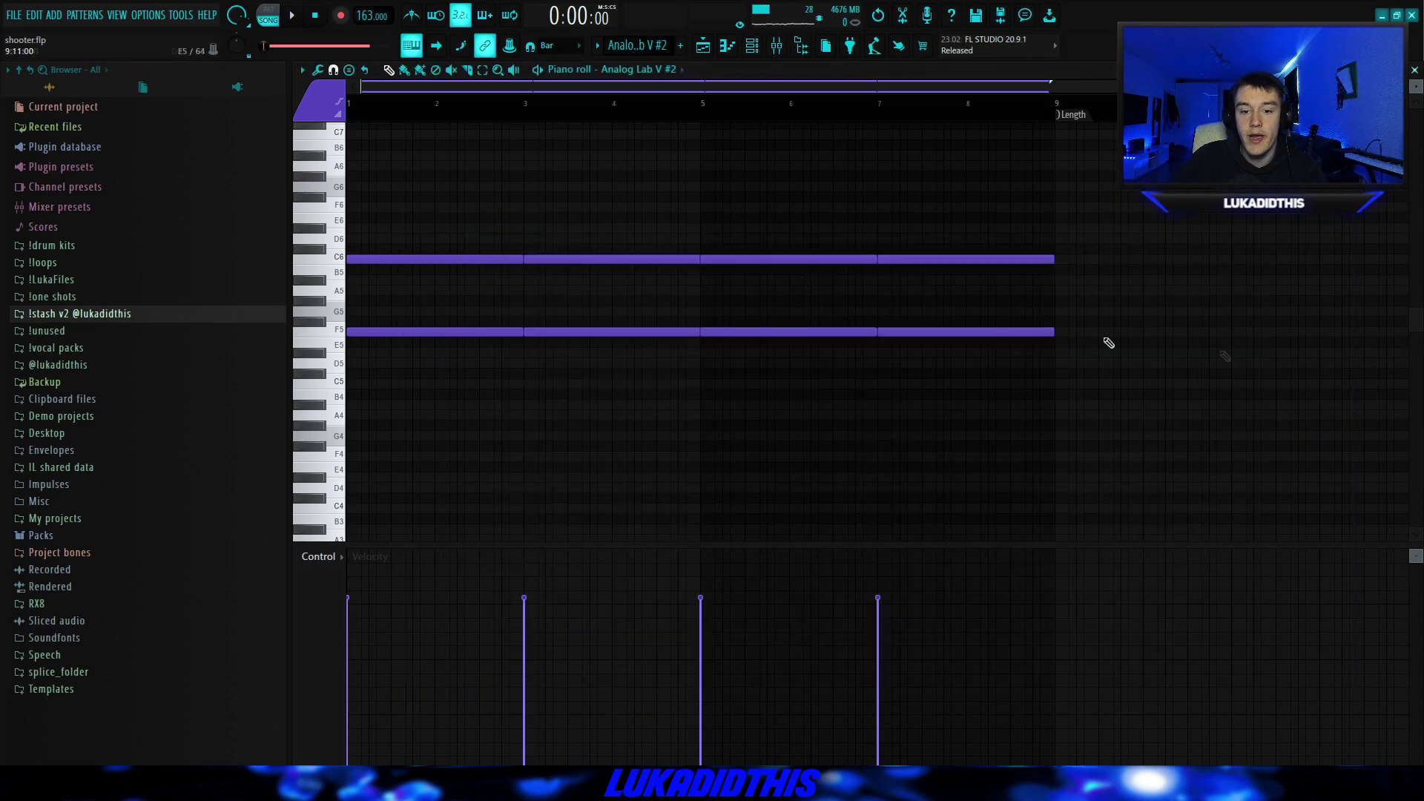
drag(1412, 92, 1414, 86)
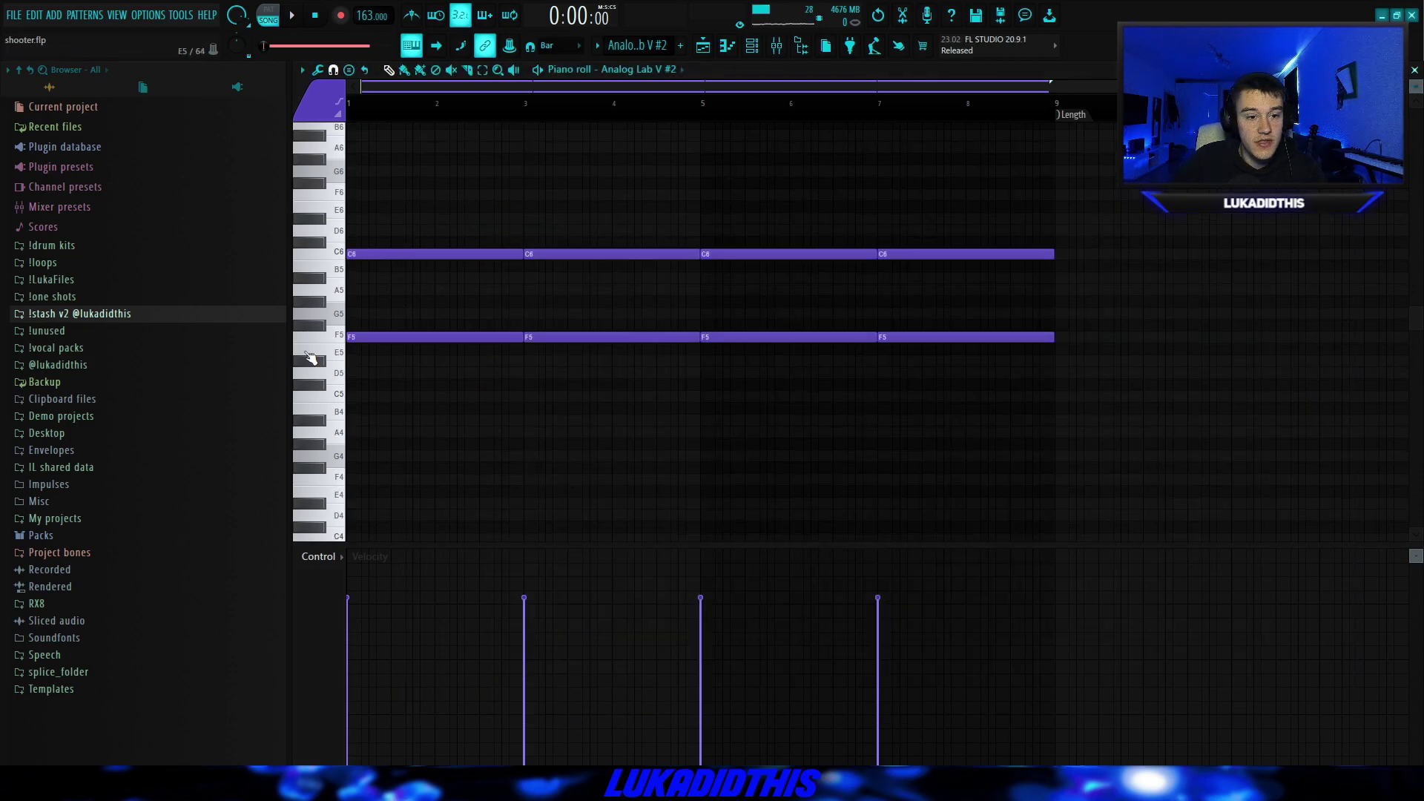
scroll(378, 314, up, 2)
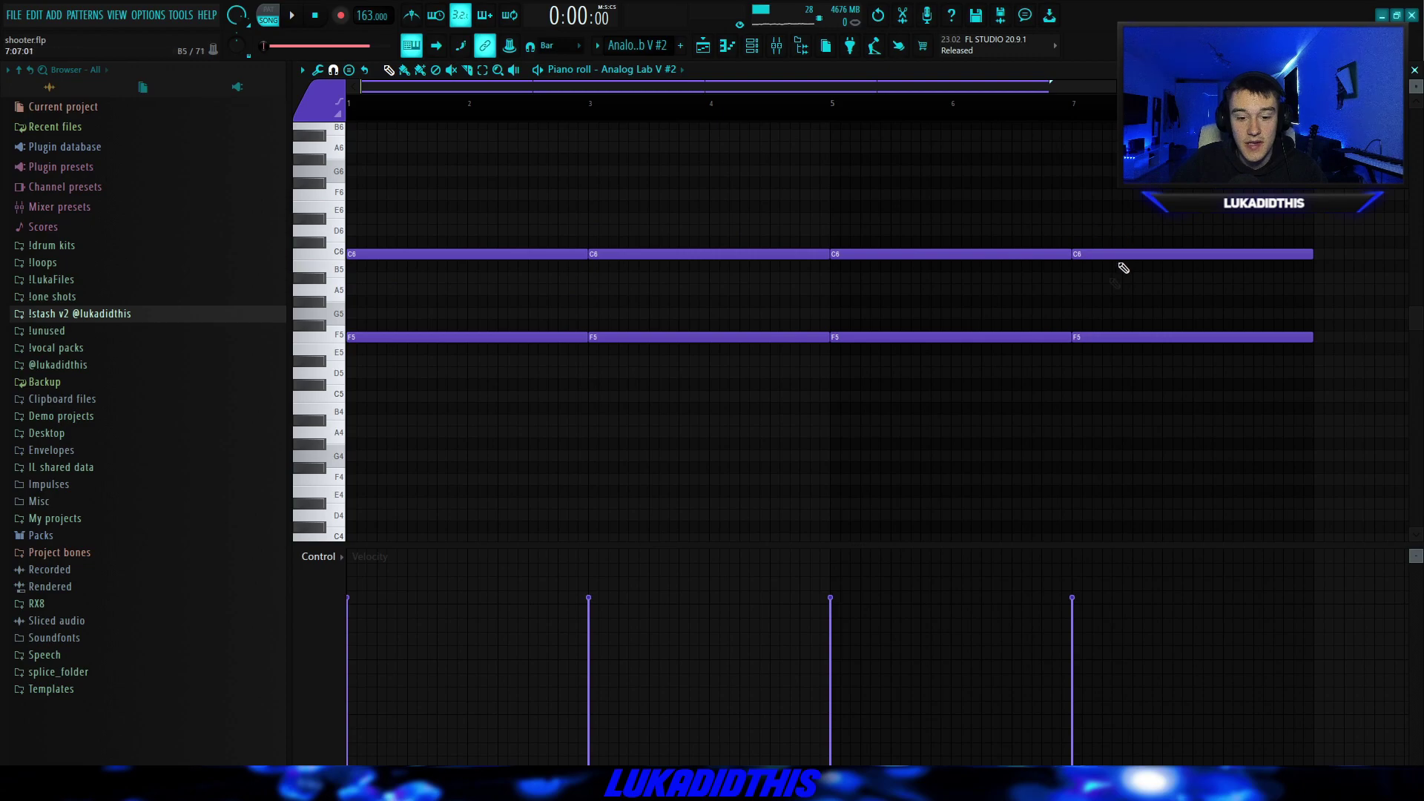
scroll(905, 361, down, 2)
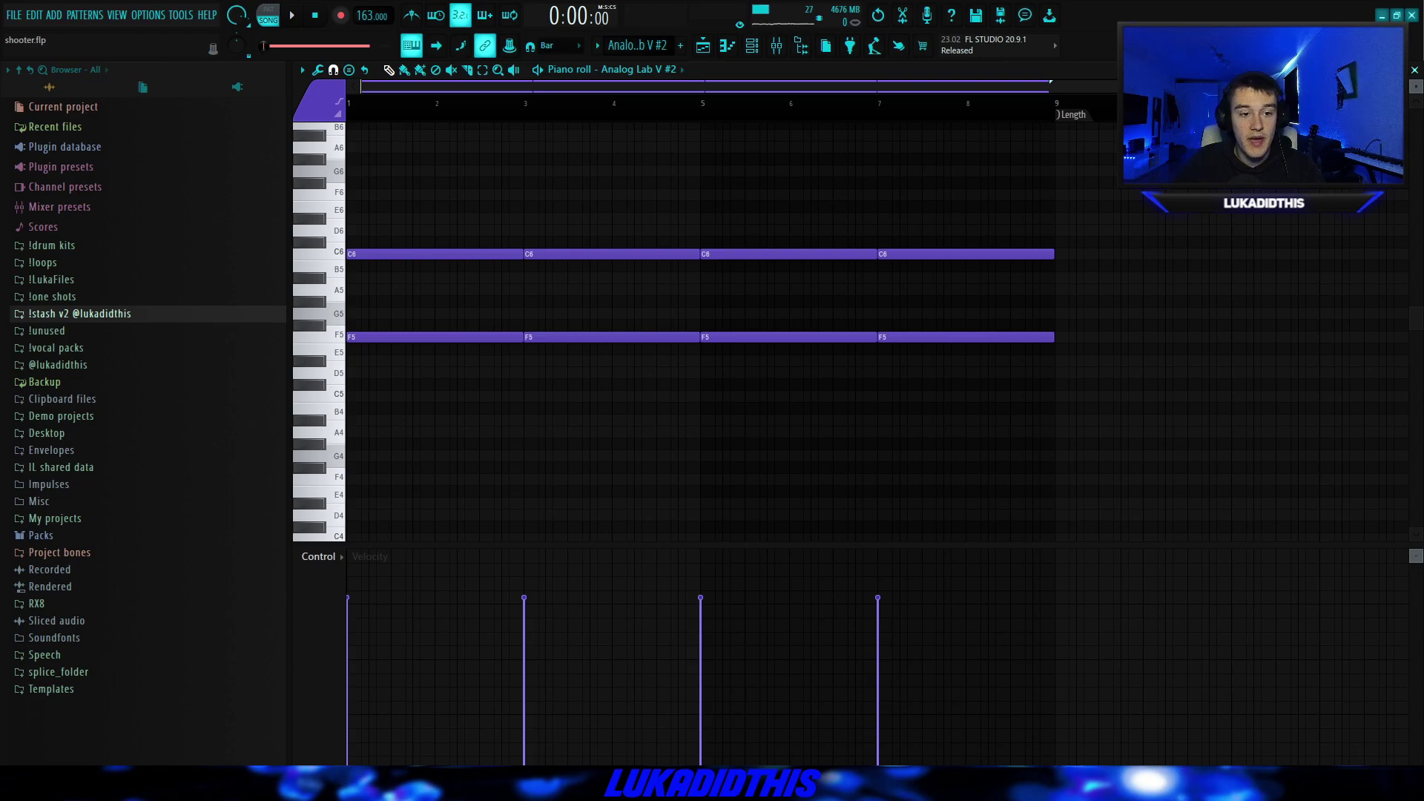
key(space)
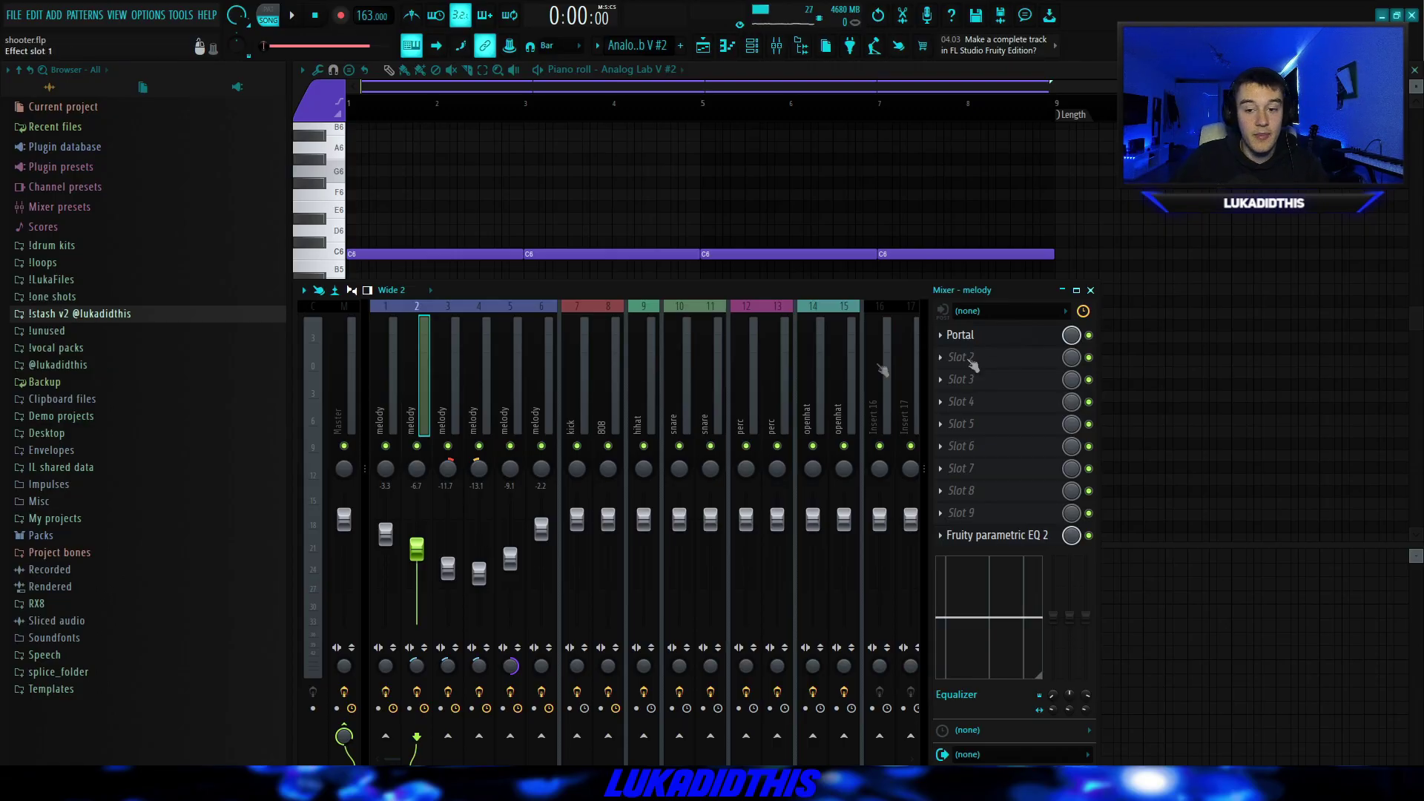
Examine the Portal preset browser and the Fruity parametric EQ 2 curve on the second melody mixer track
click(960, 335)
click(505, 323)
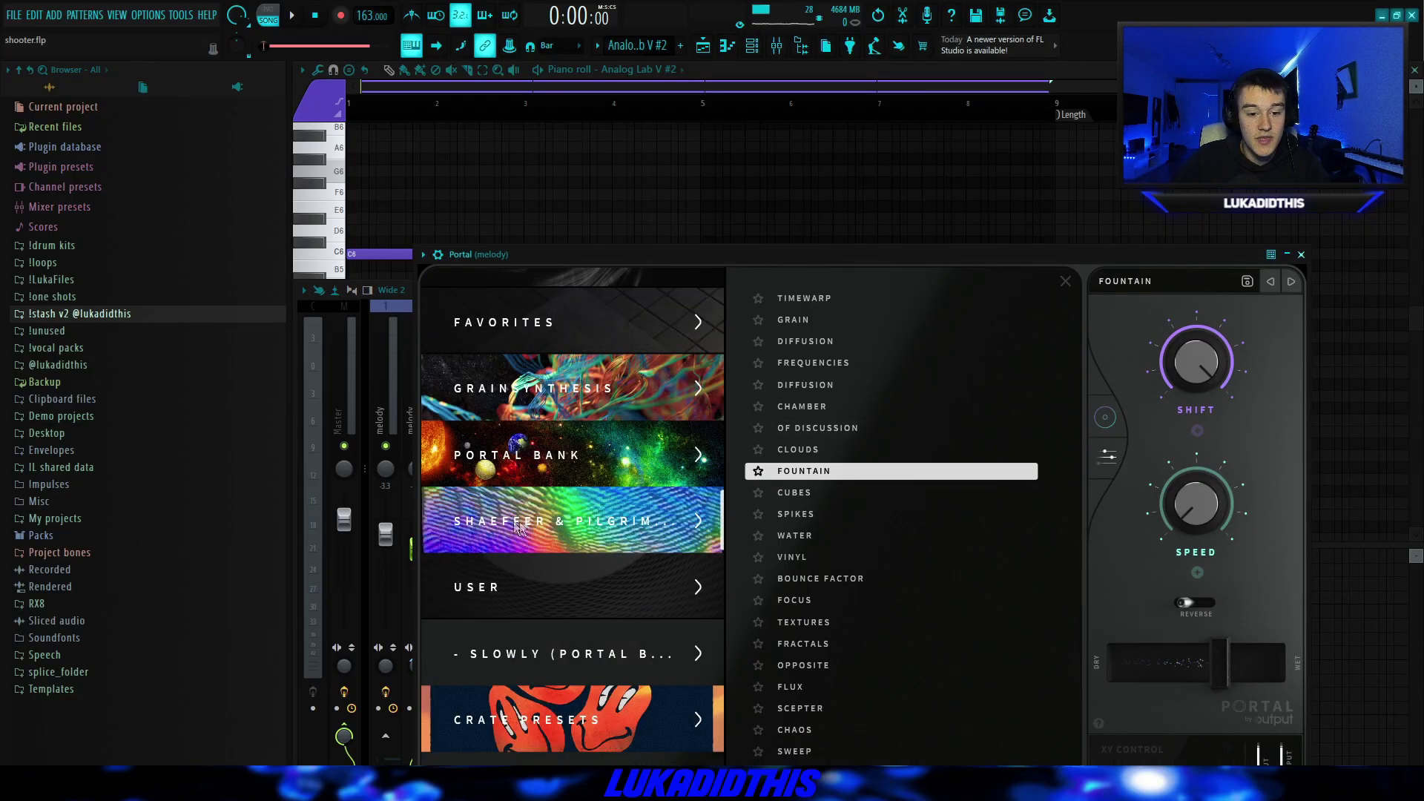
click(1301, 254)
click(997, 535)
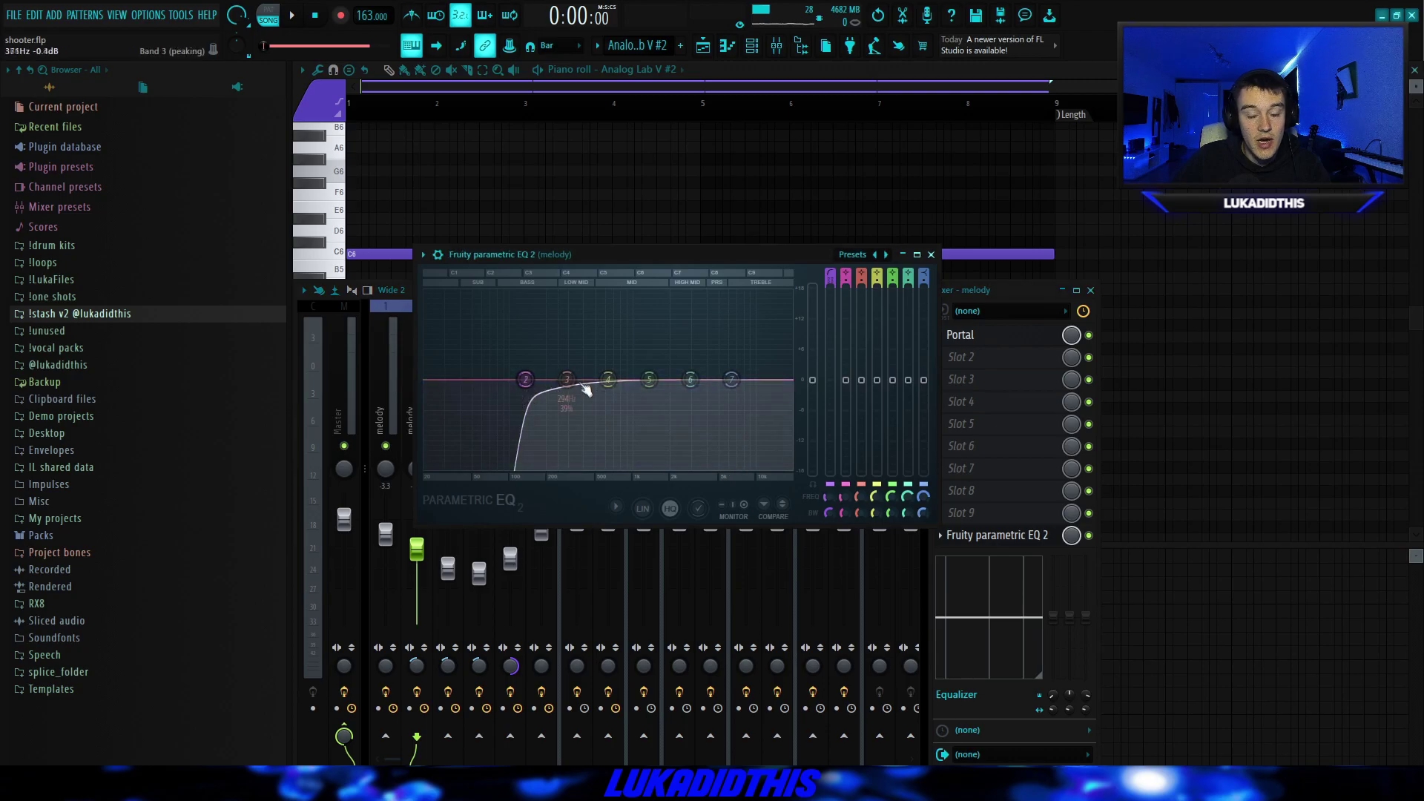
click(418, 666)
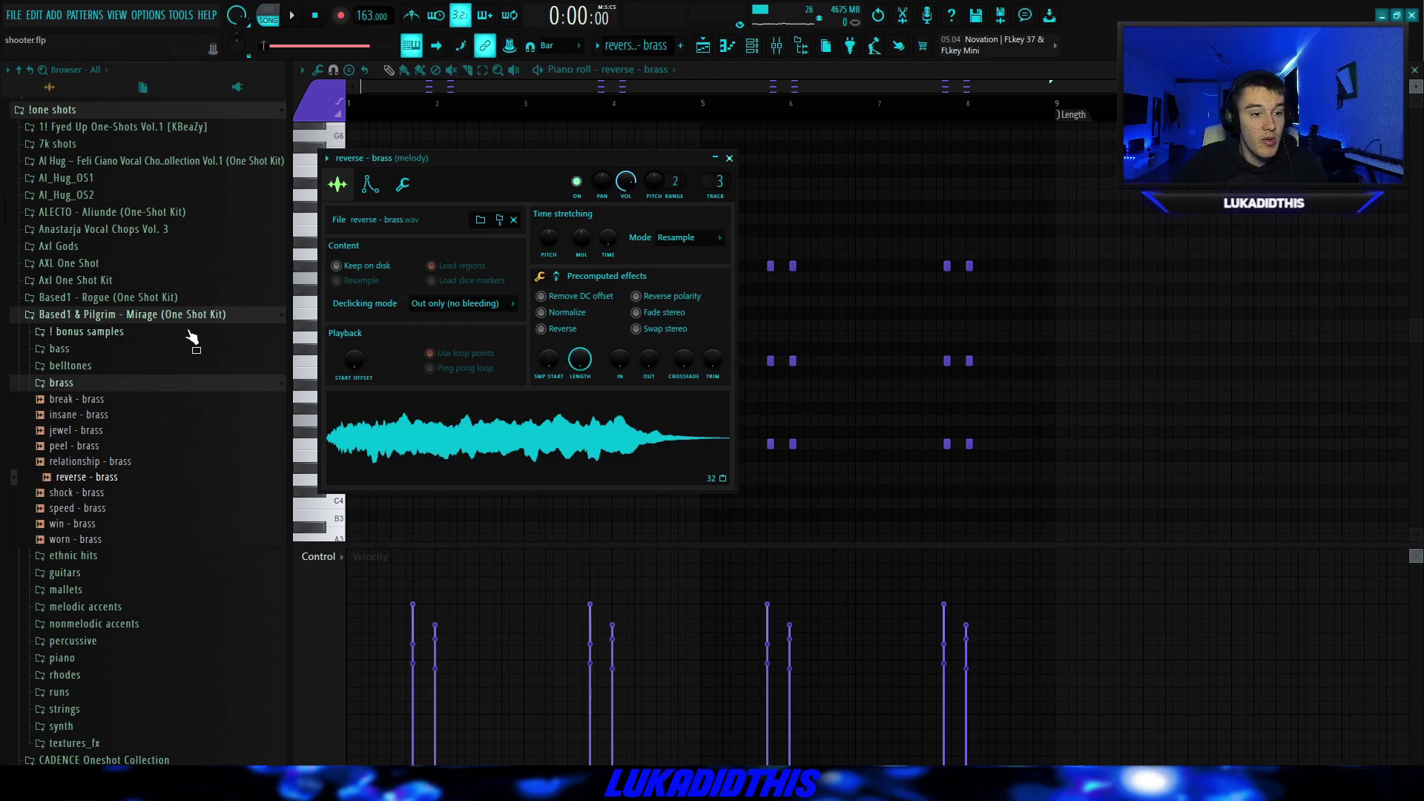
Examine the rhythm and chord notes of the reverse - brass pattern in the piano roll
right_click(878, 240)
scroll(528, 354, up, 2)
scroll(830, 368, down, 1)
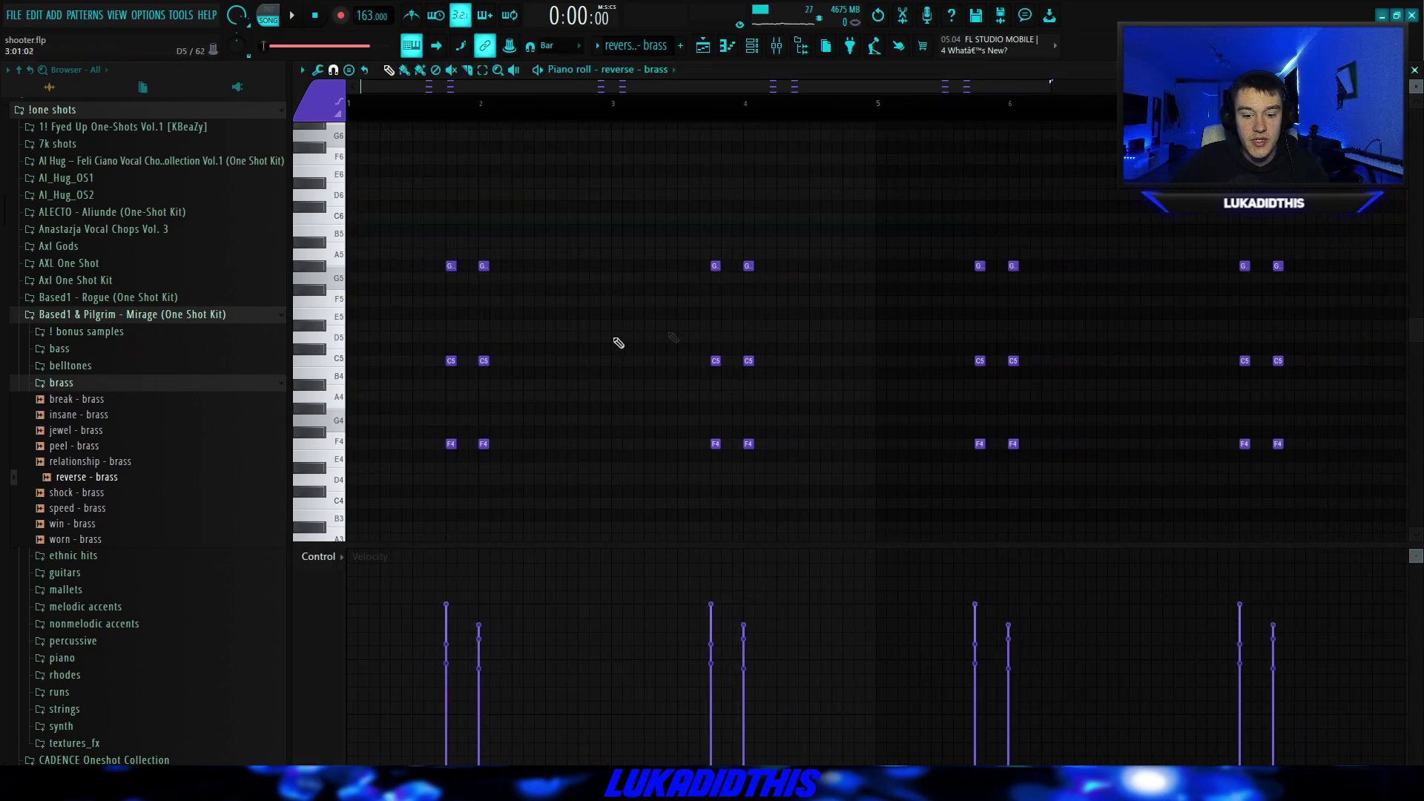
scroll(845, 420, down, 2)
scroll(941, 494, down, 1)
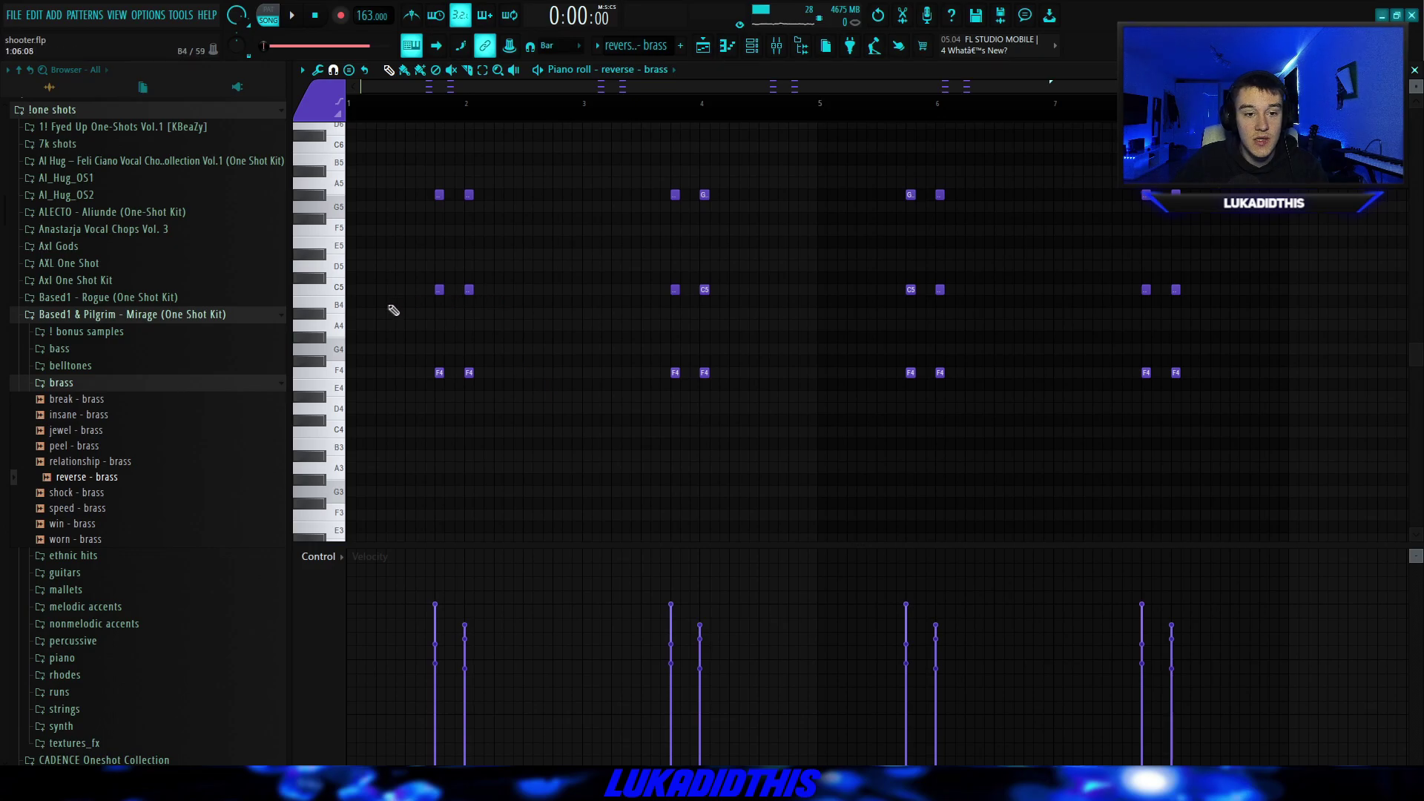
scroll(396, 310, up, 6)
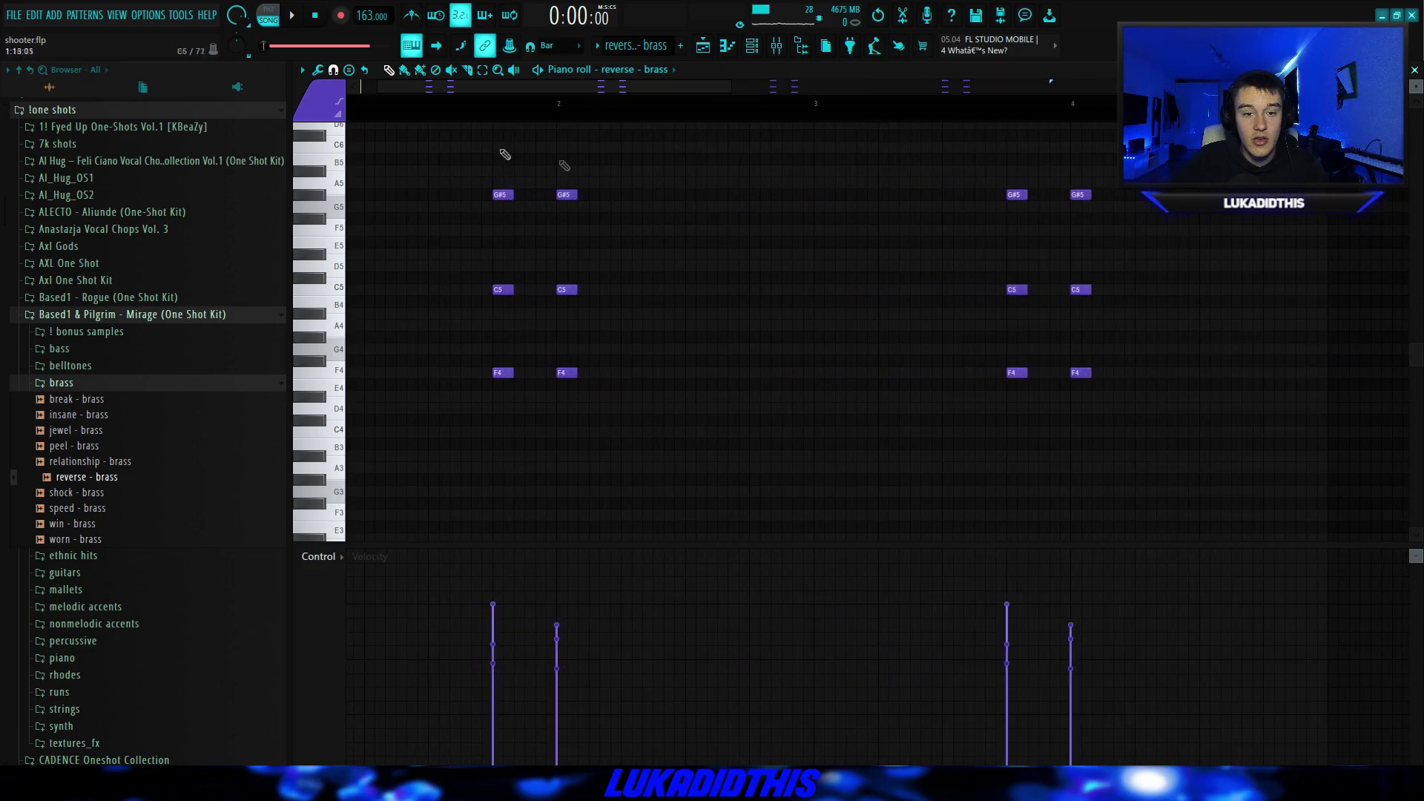
scroll(516, 155, down, 7)
scroll(572, 376, up, 1)
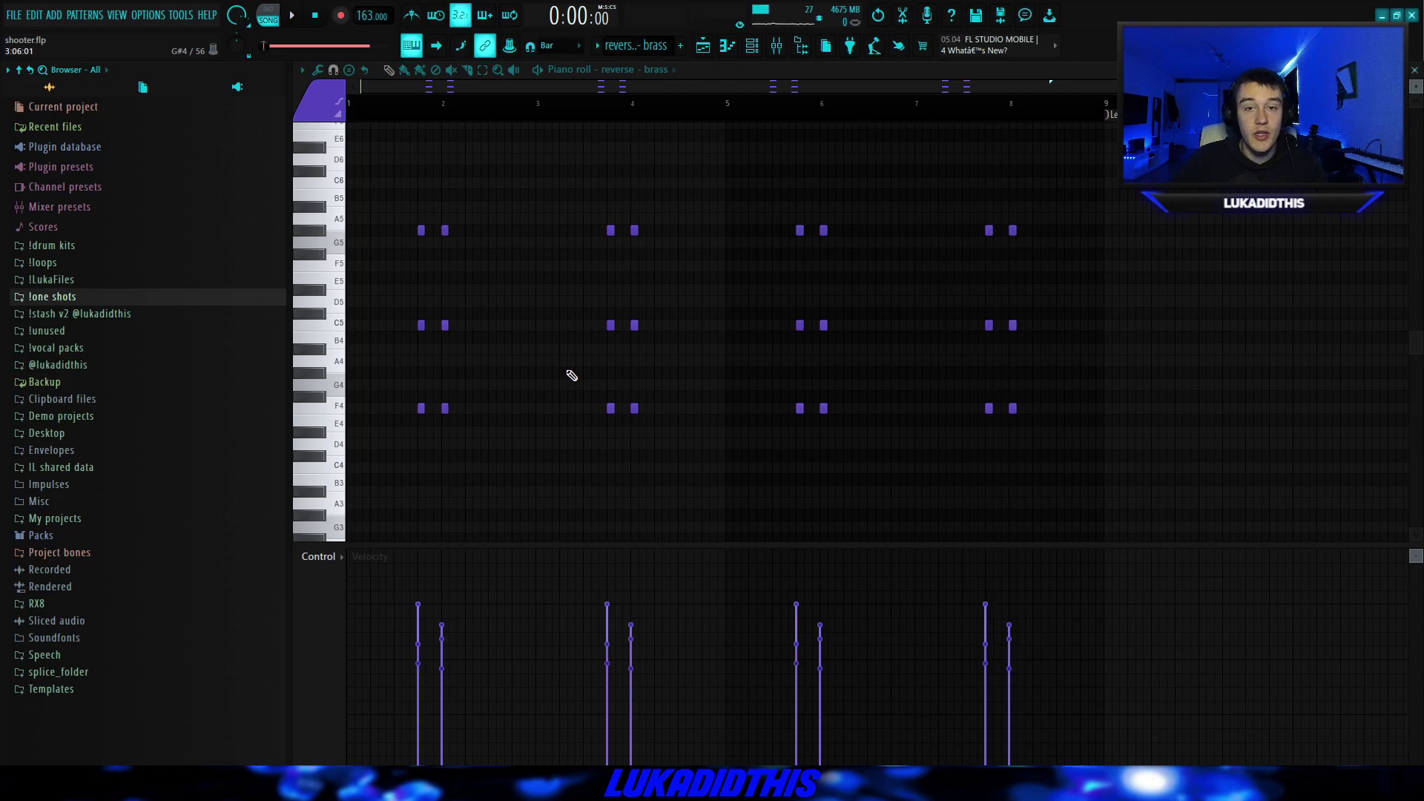
Show the playlist, inspect the sample settings of the Track 6 melody audio clip and play the arrangement
click(703, 45)
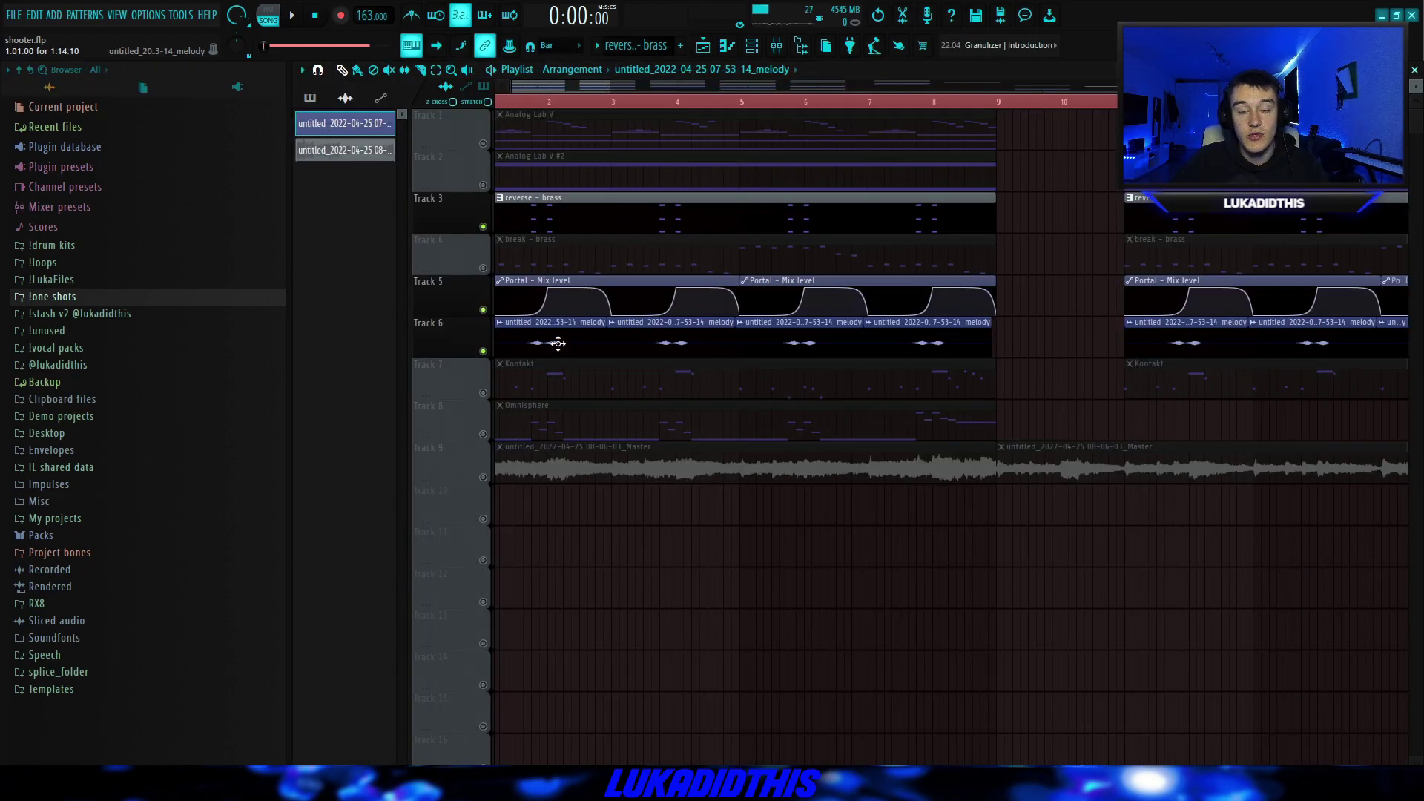
double_click(558, 343)
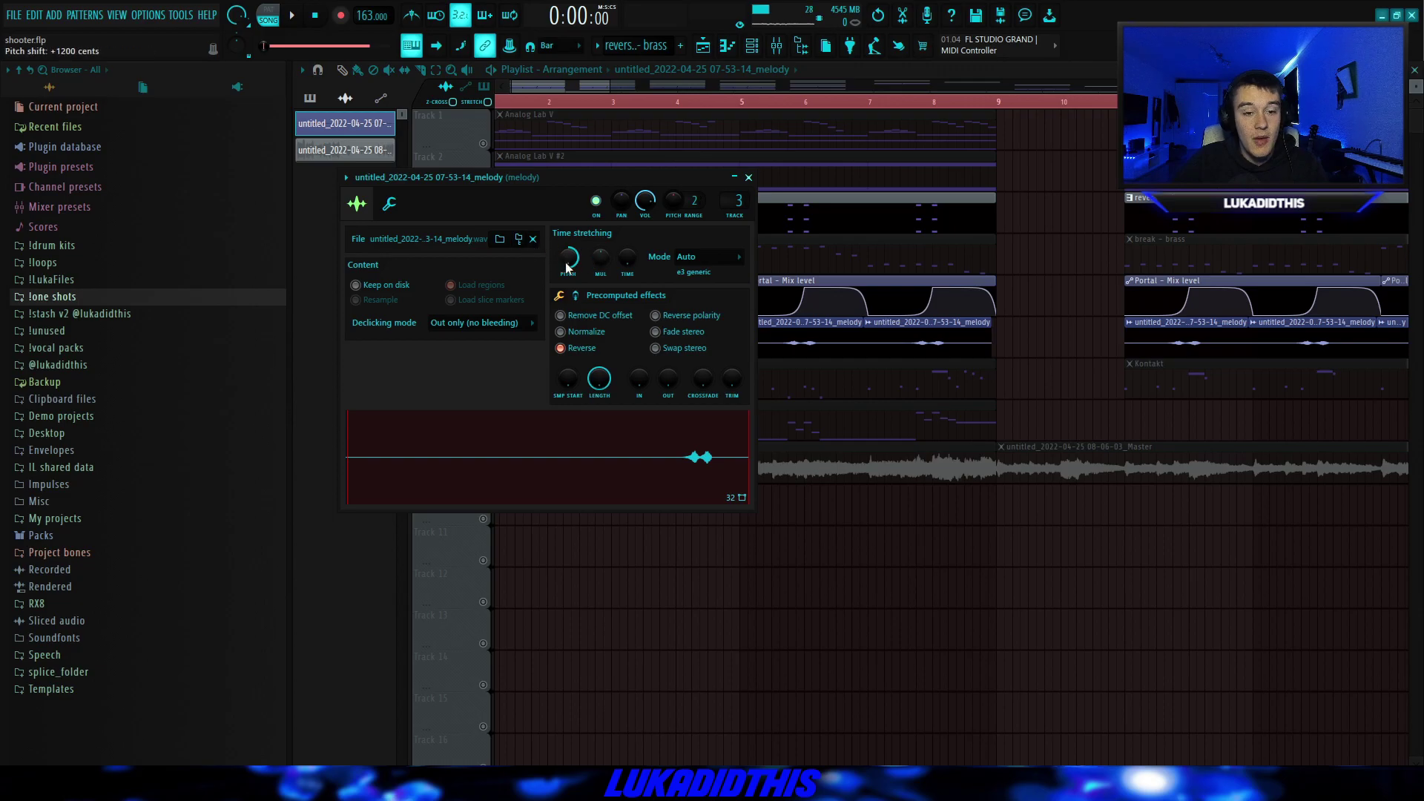
click(748, 177)
scroll(740, 220, up, 1)
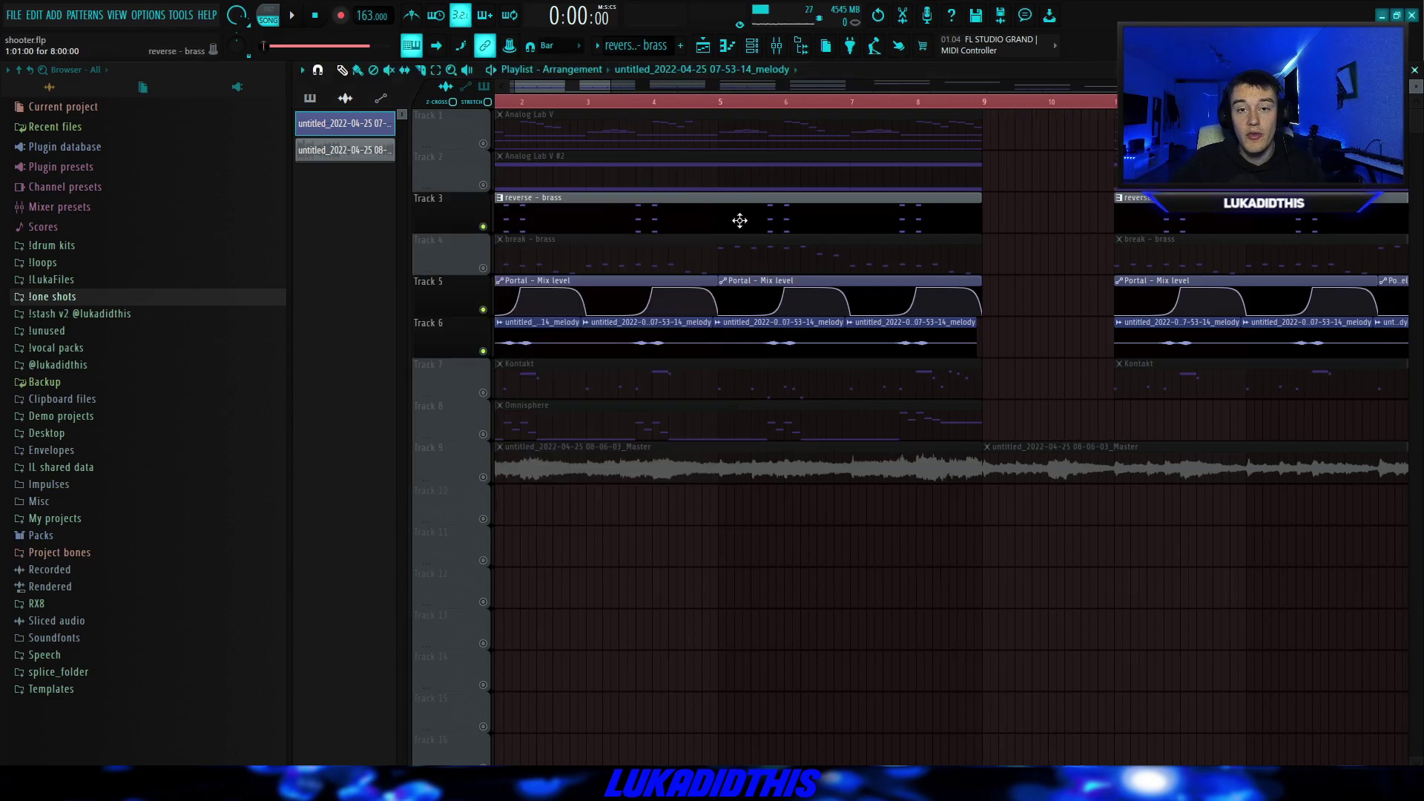
key(space)
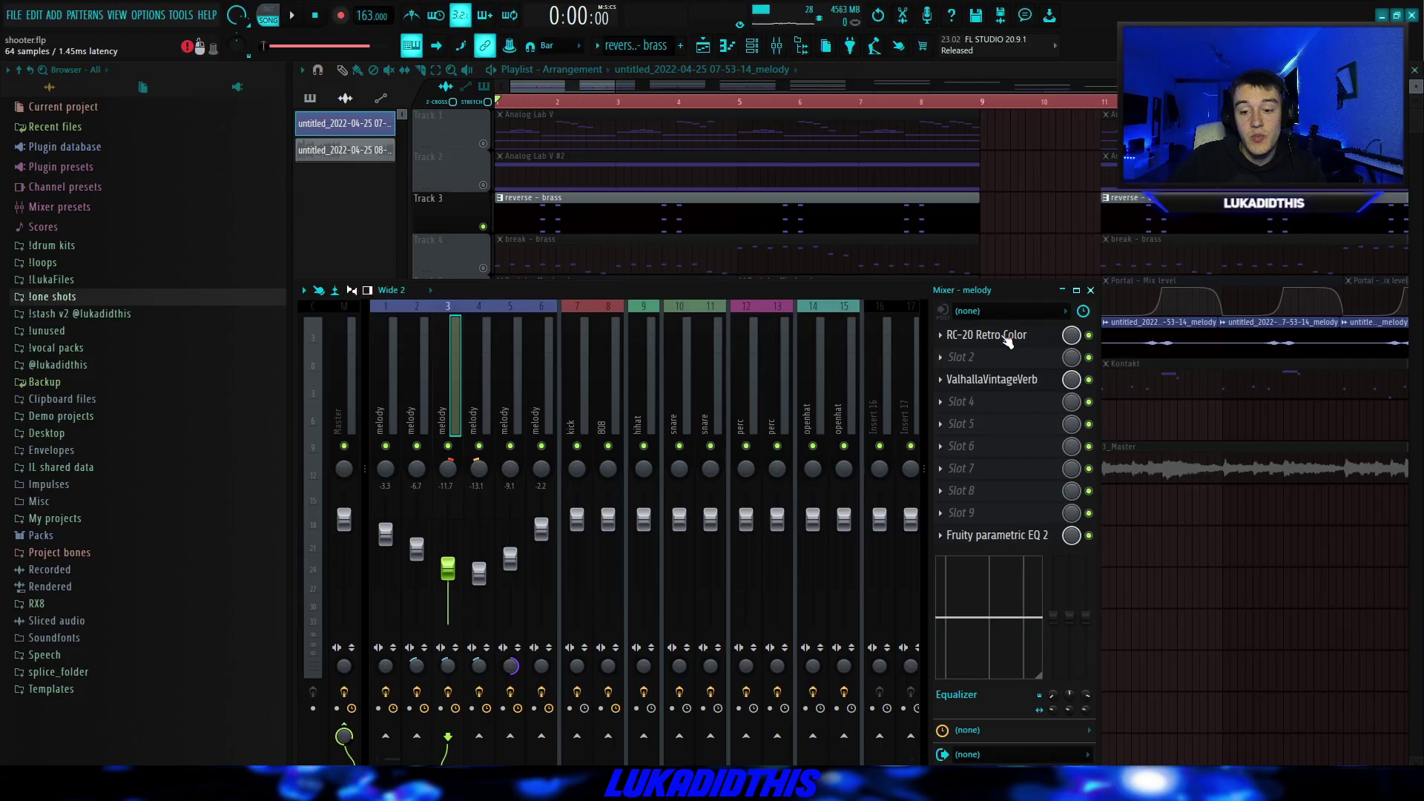
Examine the RC-20 Retro Color, ValhallaVintageVerb and Fruity parametric EQ 2 settings on the third melody mixer track
click(1006, 336)
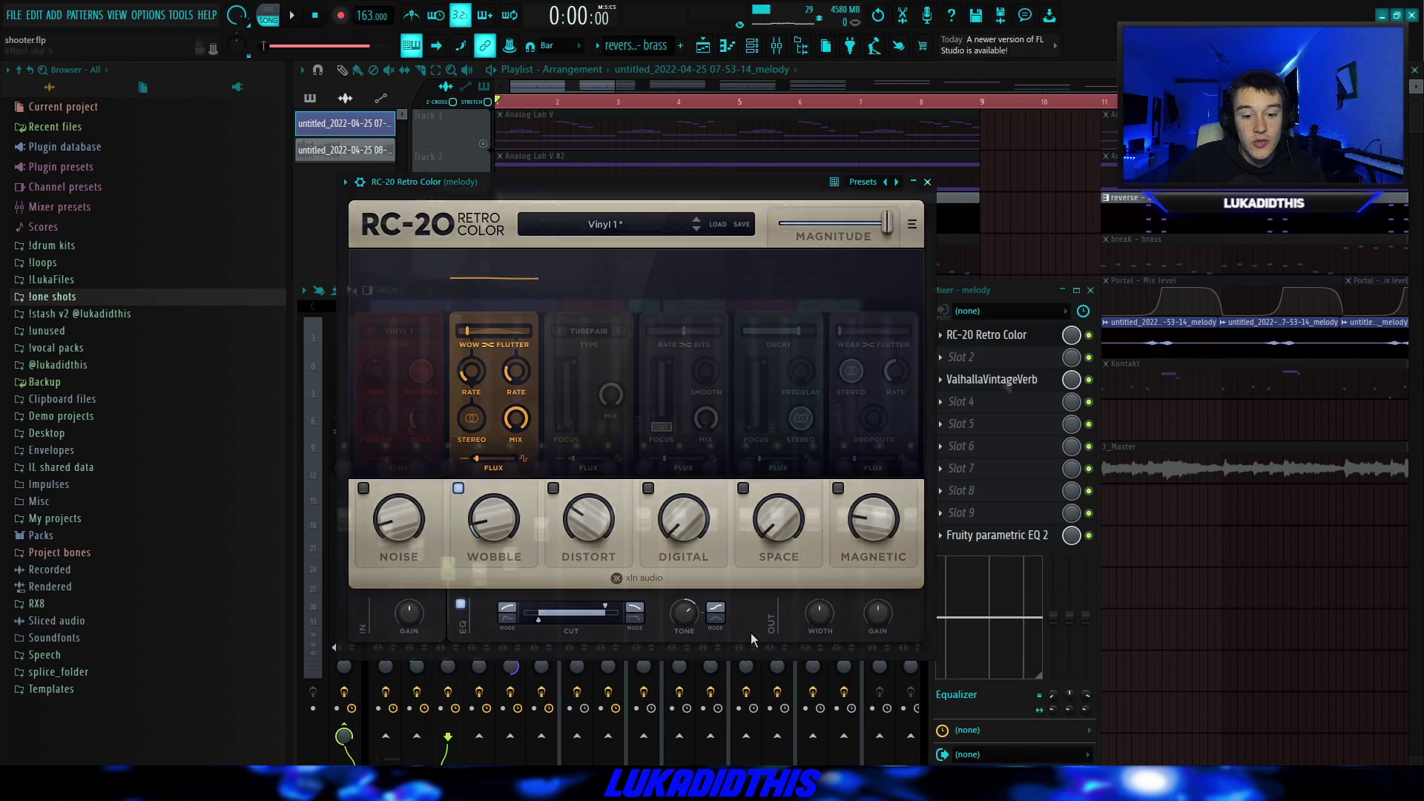
click(992, 379)
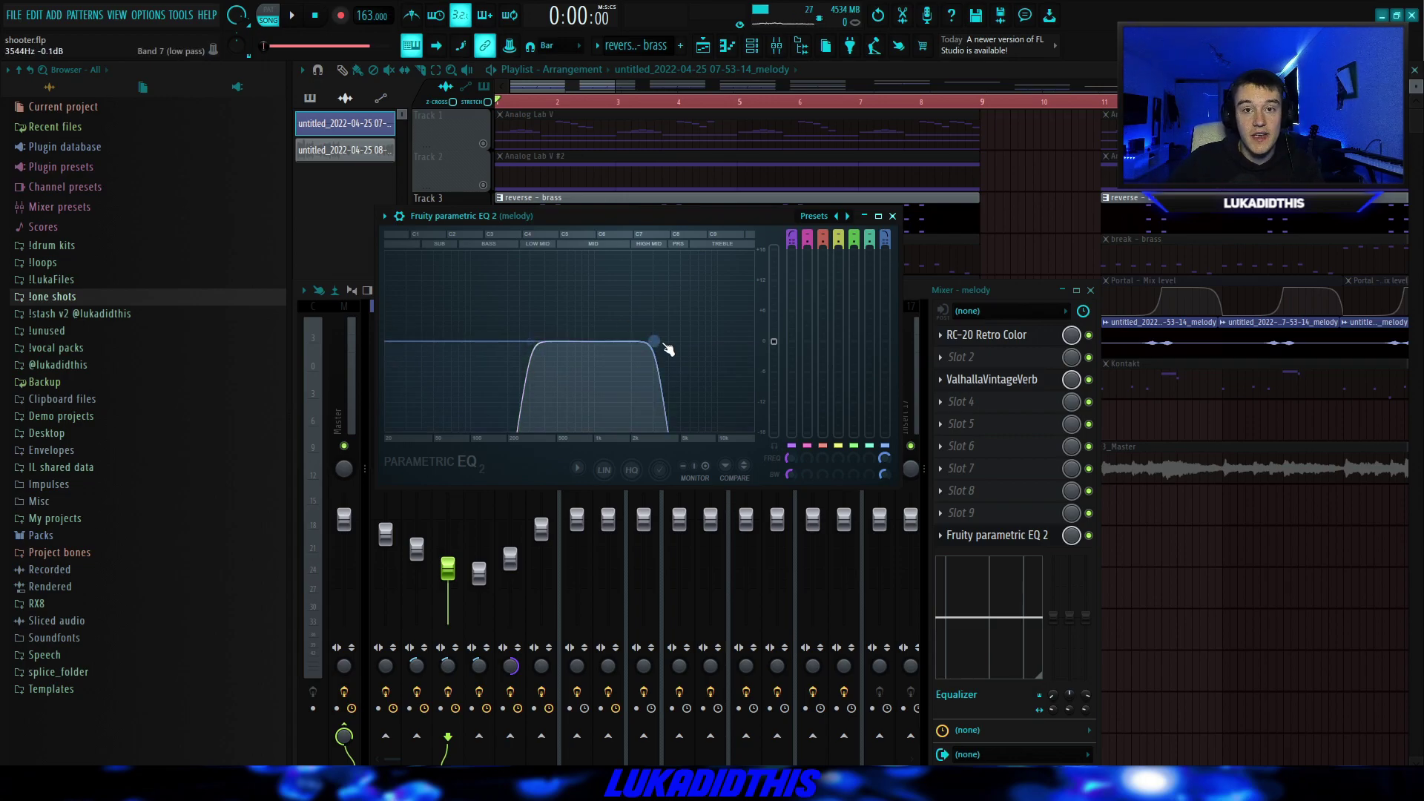
key(Escape)
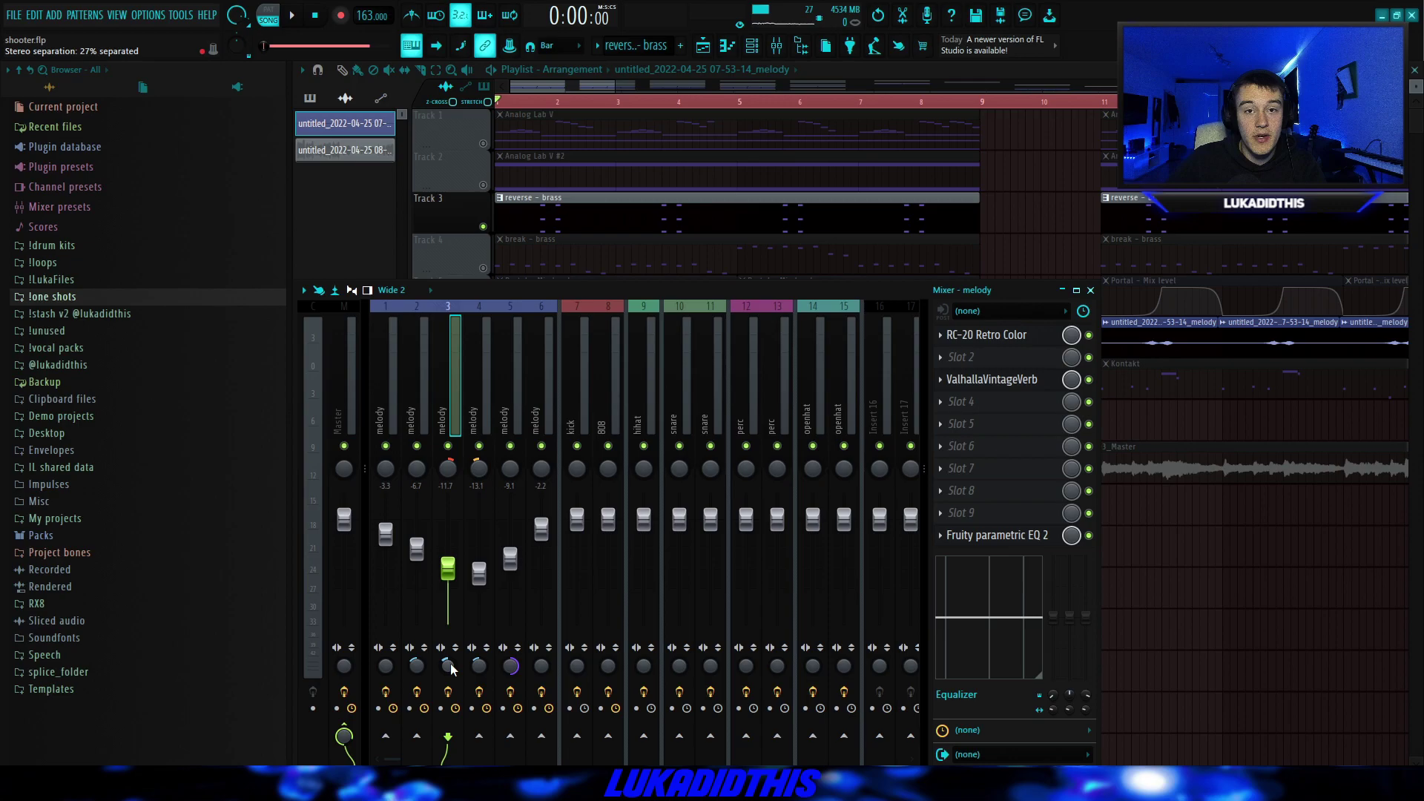
key(F9)
Show the break - brass channel with its piano roll and inspect the sample's Normalize setting
key(F7)
click(647, 70)
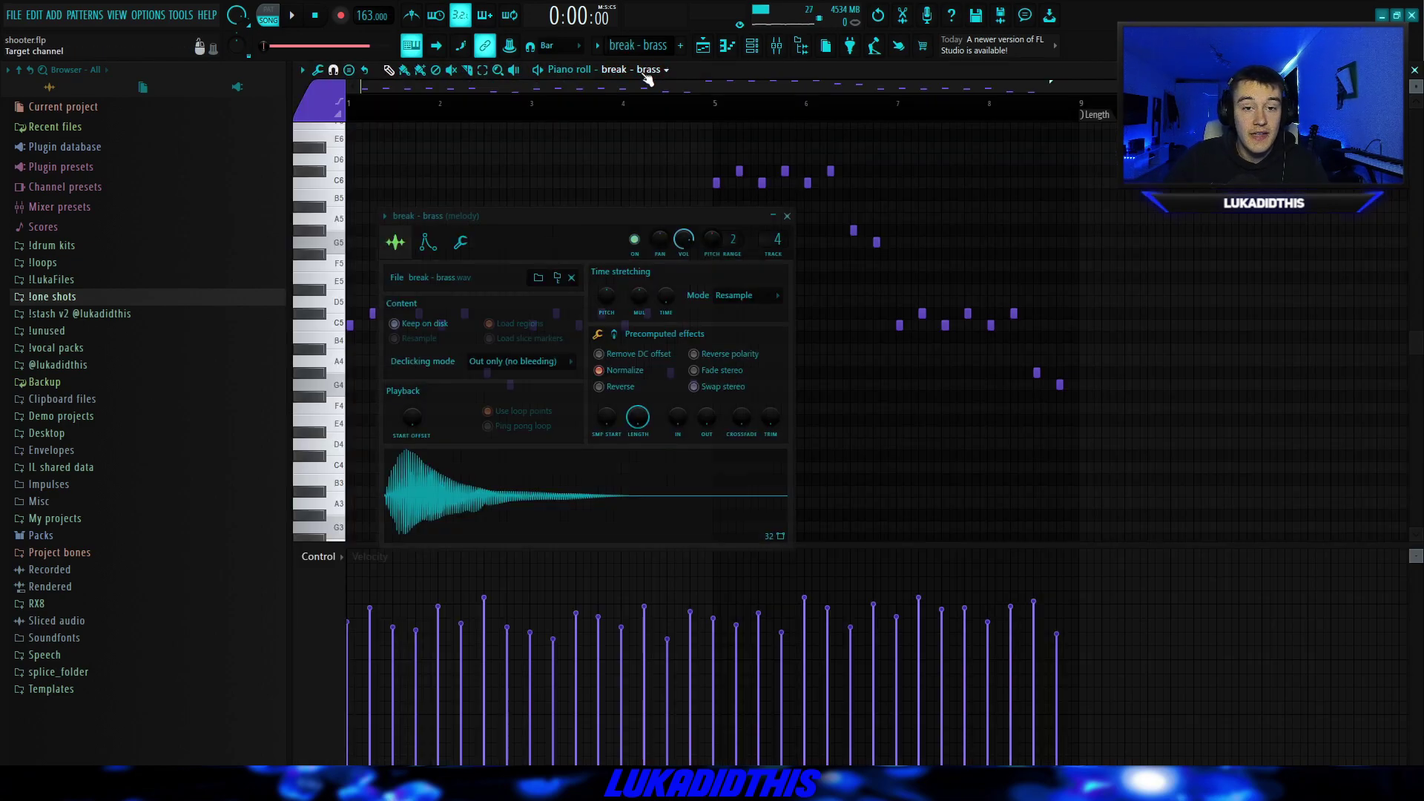
click(626, 374)
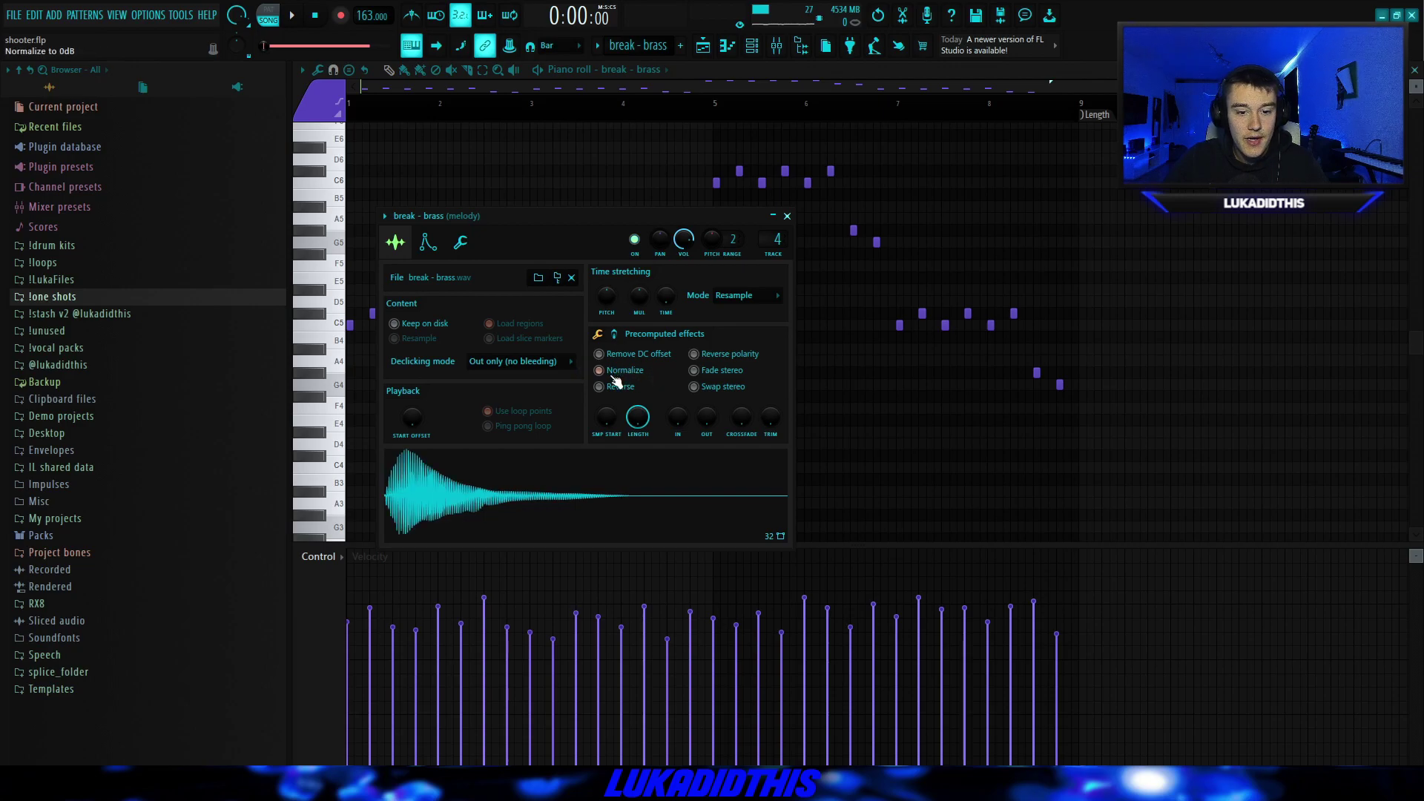
key(Escape)
Try duplicating the opening phrase of the break - brass pattern to bar 5 and transposing the copy up one octave
scroll(327, 330, up, 4)
scroll(350, 335, down, 3)
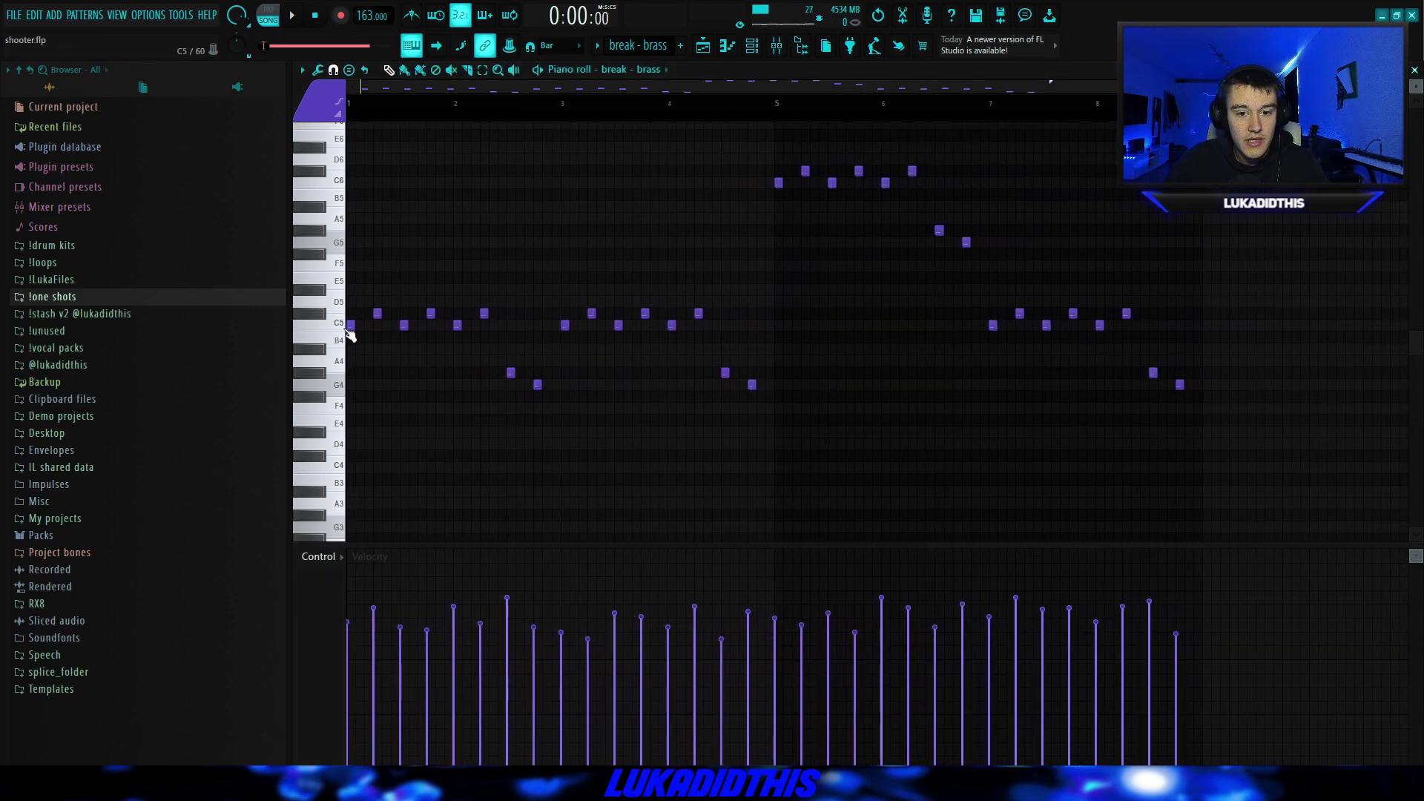
drag(823, 413, 345, 247)
key(ctrl+b)
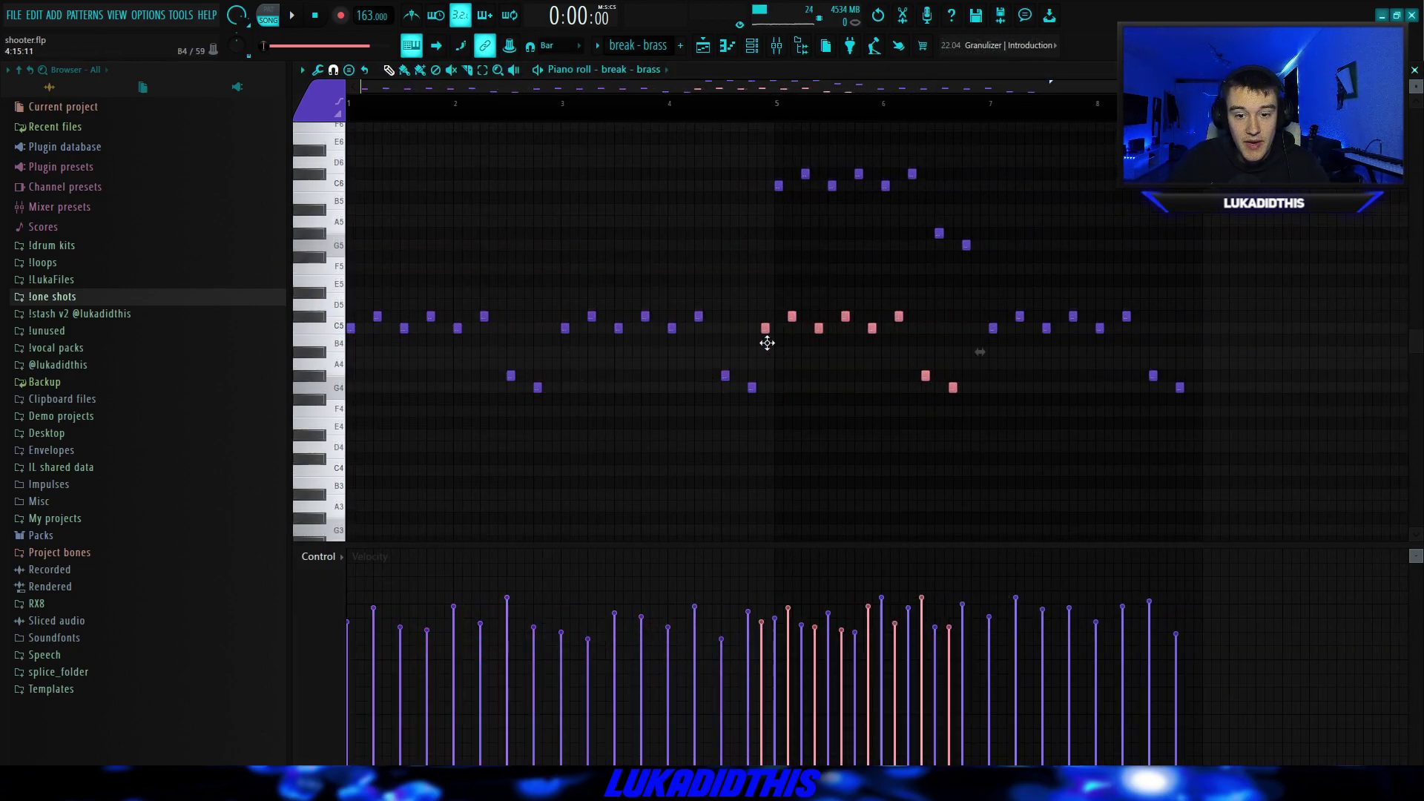
key(ctrl+Up)
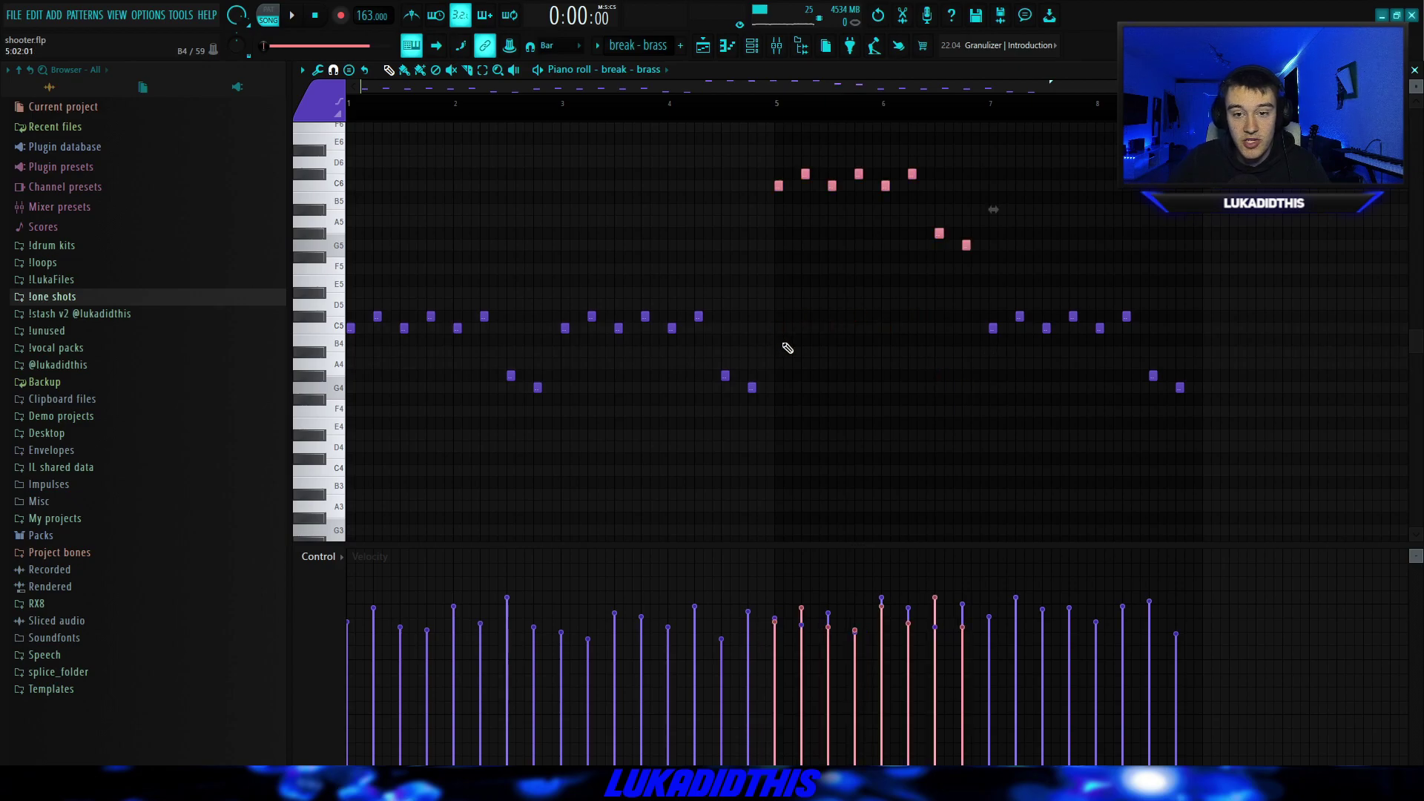
click(751, 336)
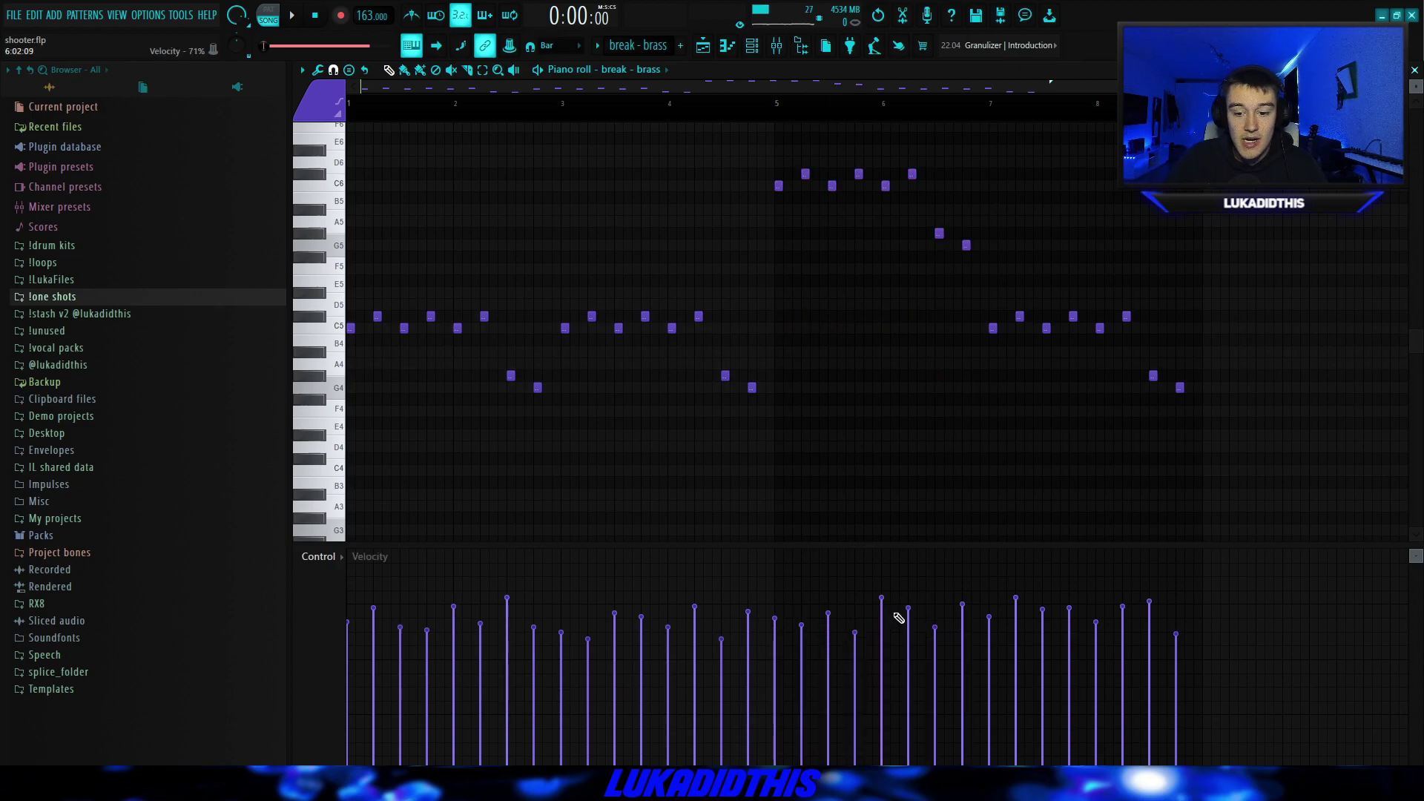
Play back the full break - brass pattern
scroll(727, 371, down, 1)
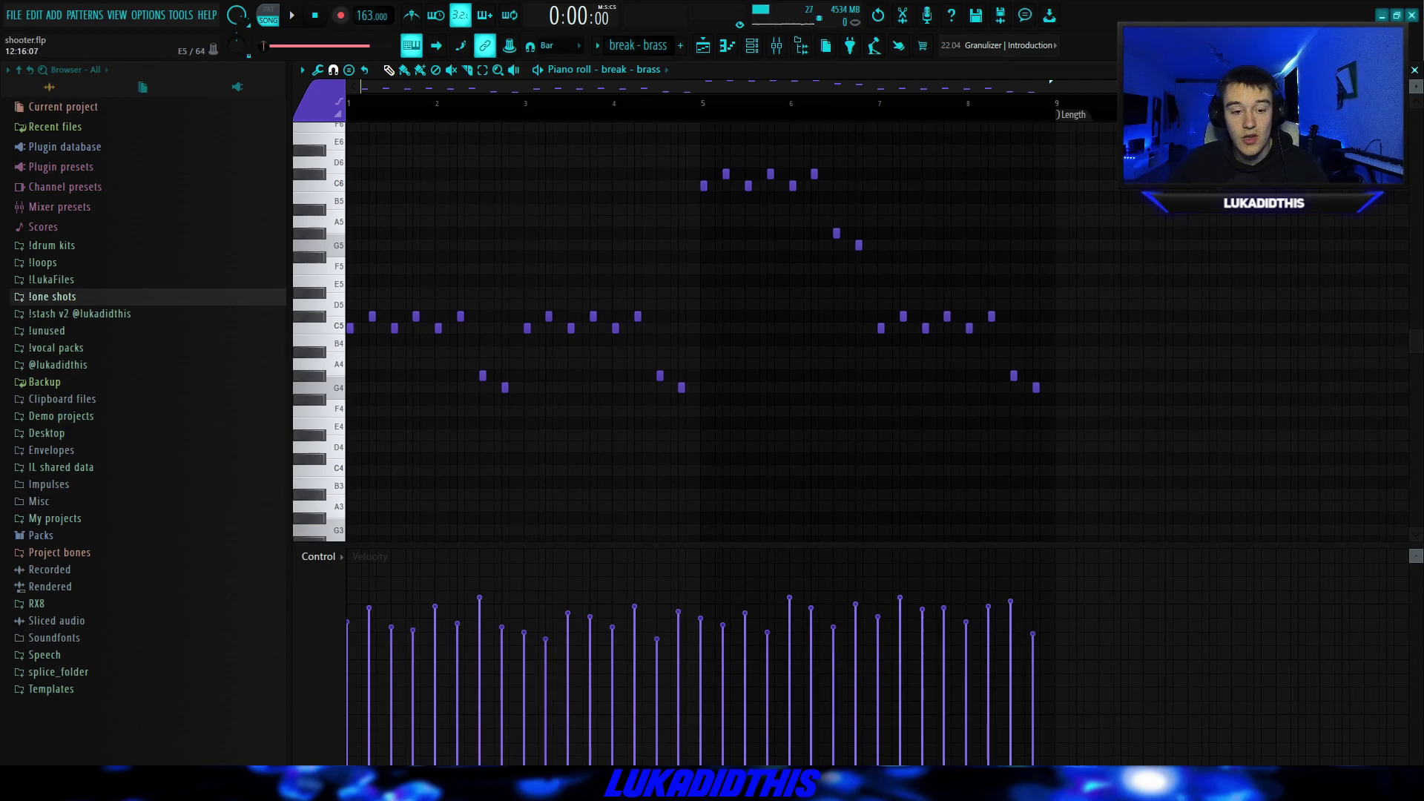
key(space)
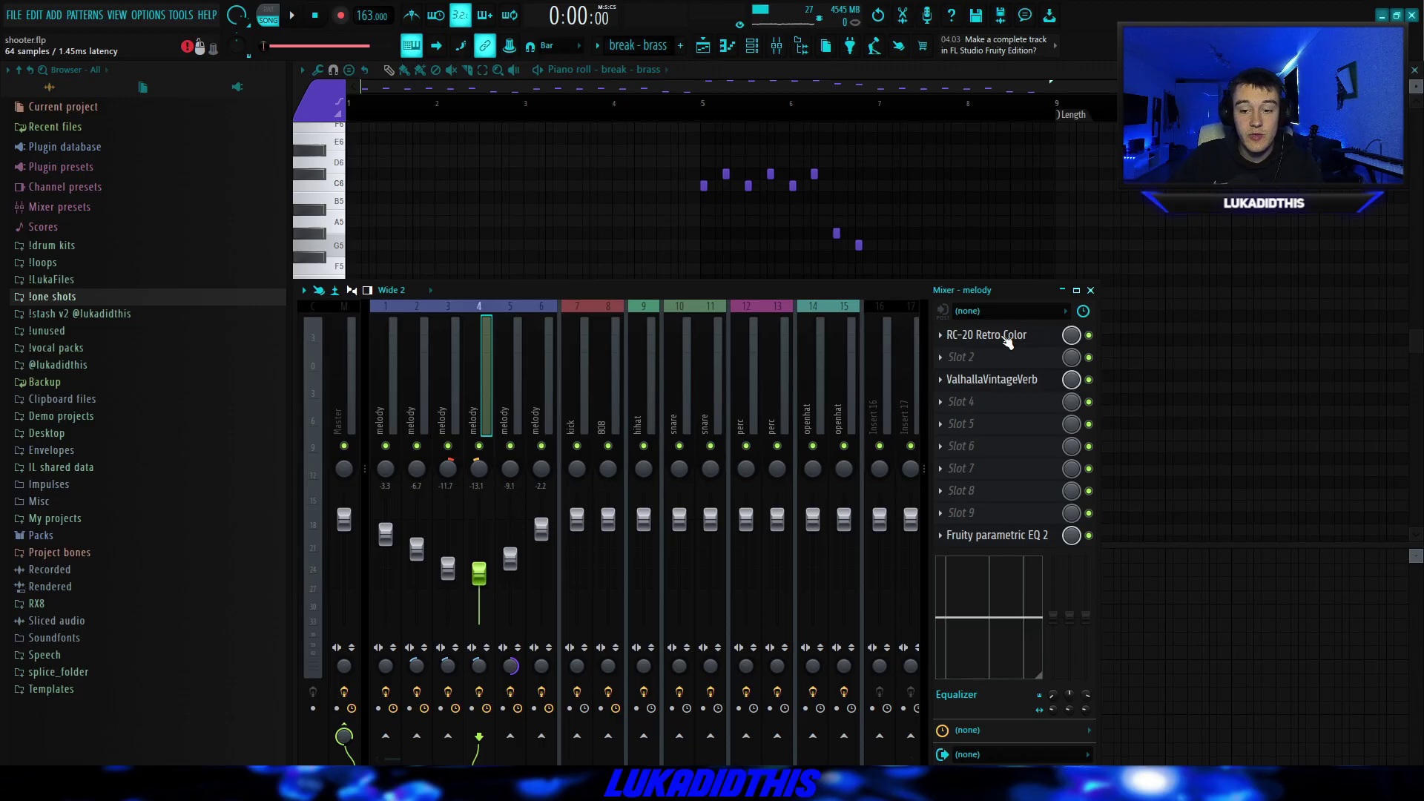
Examine the RC-20 Retro Color, ValhallaVintageVerb and Fruity parametric EQ 2 settings on the fourth melody mixer track
click(1007, 337)
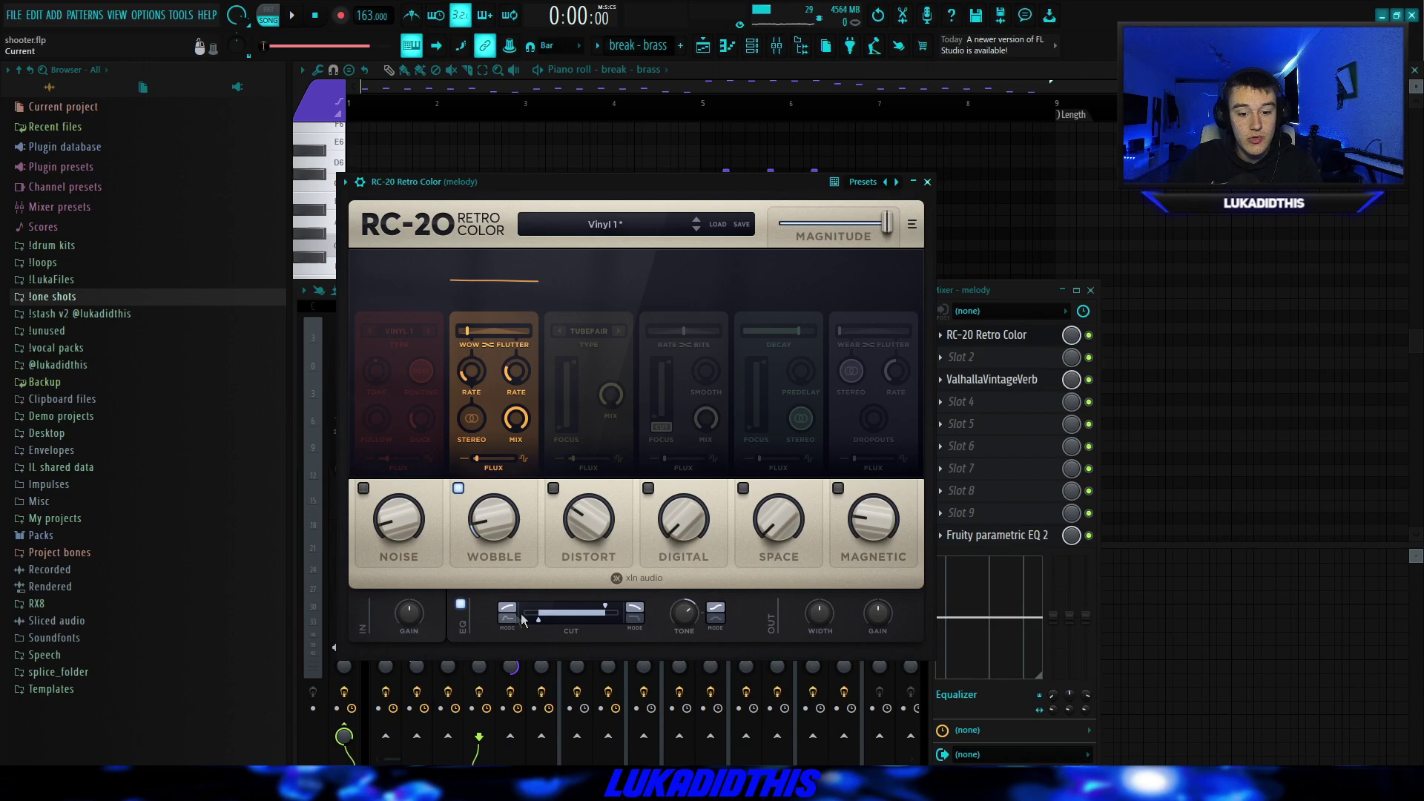
click(992, 379)
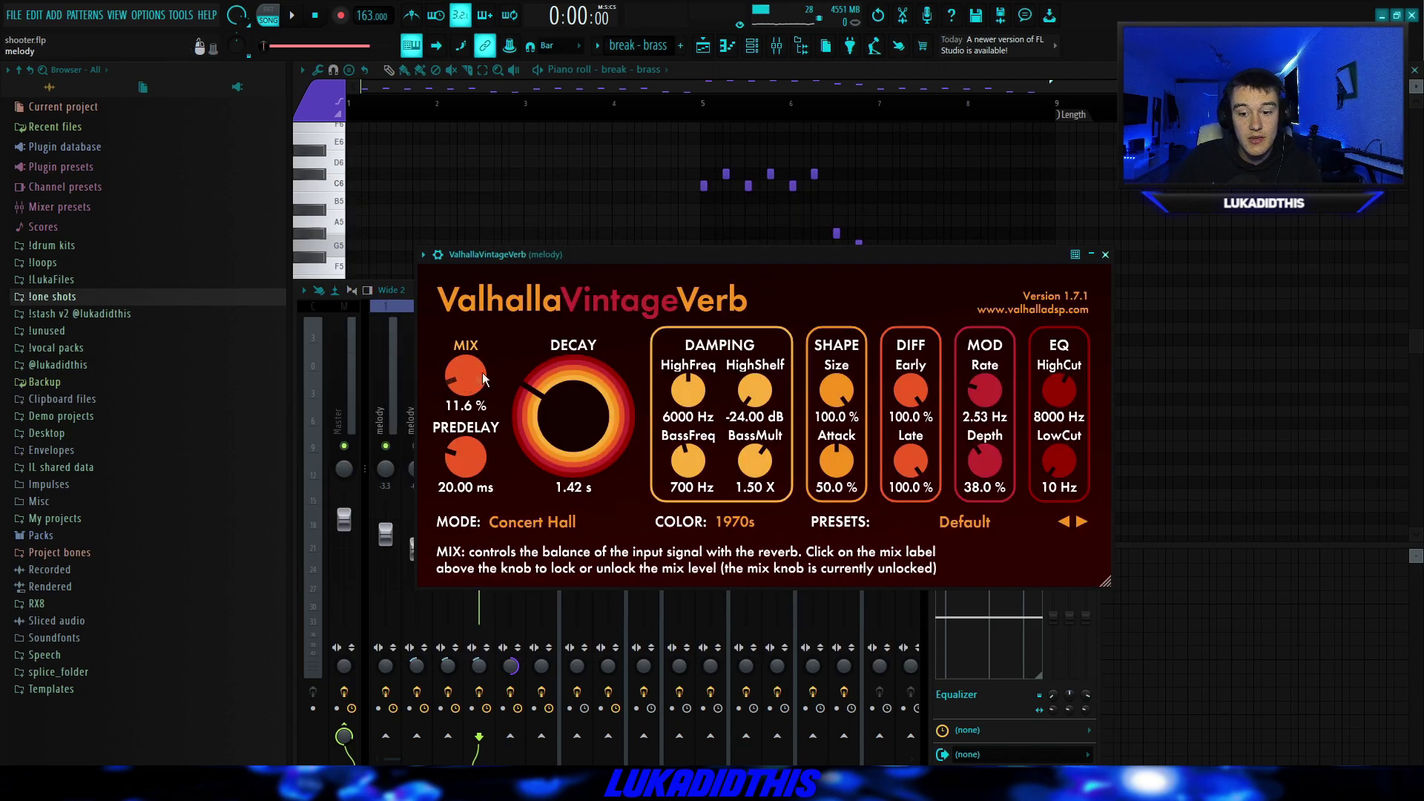
click(1001, 534)
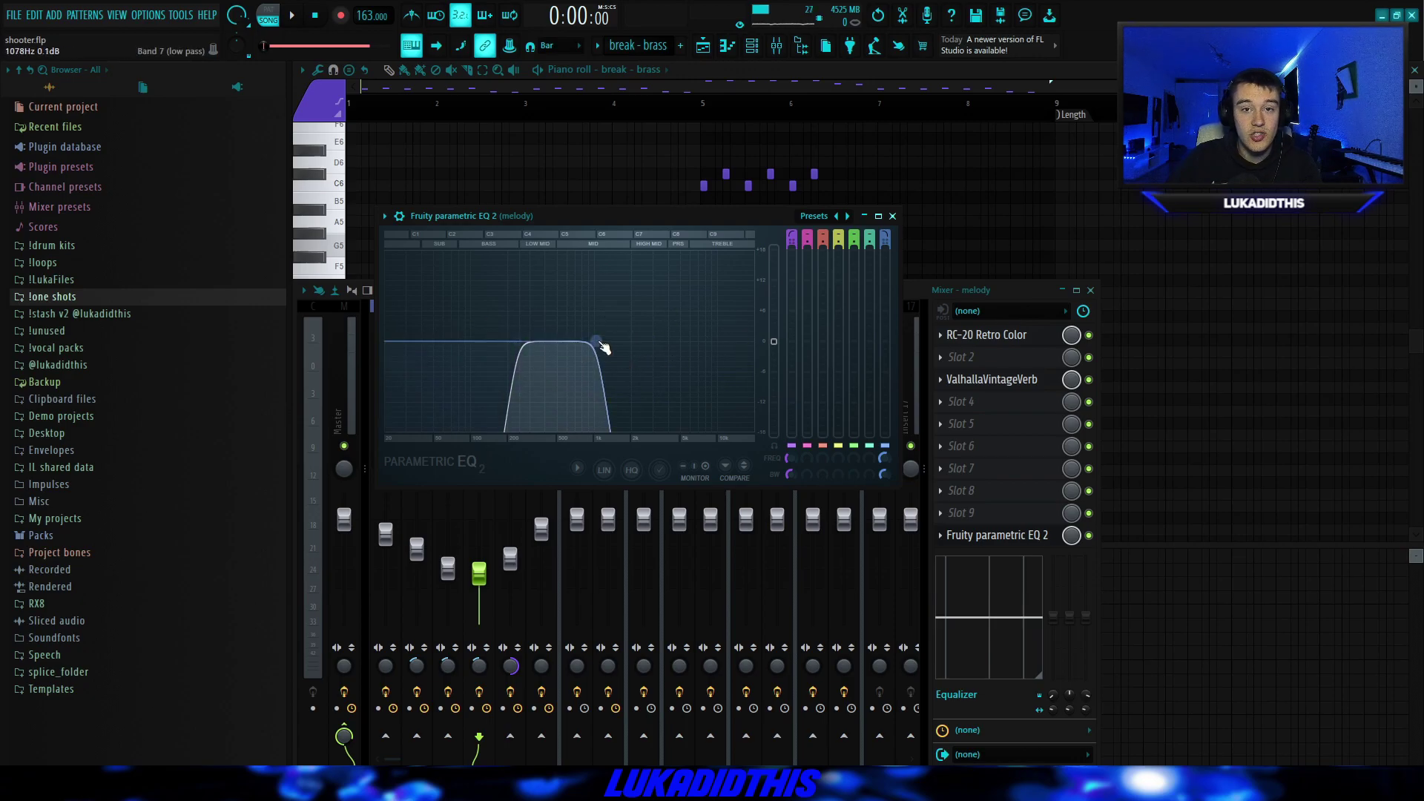
key(Escape)
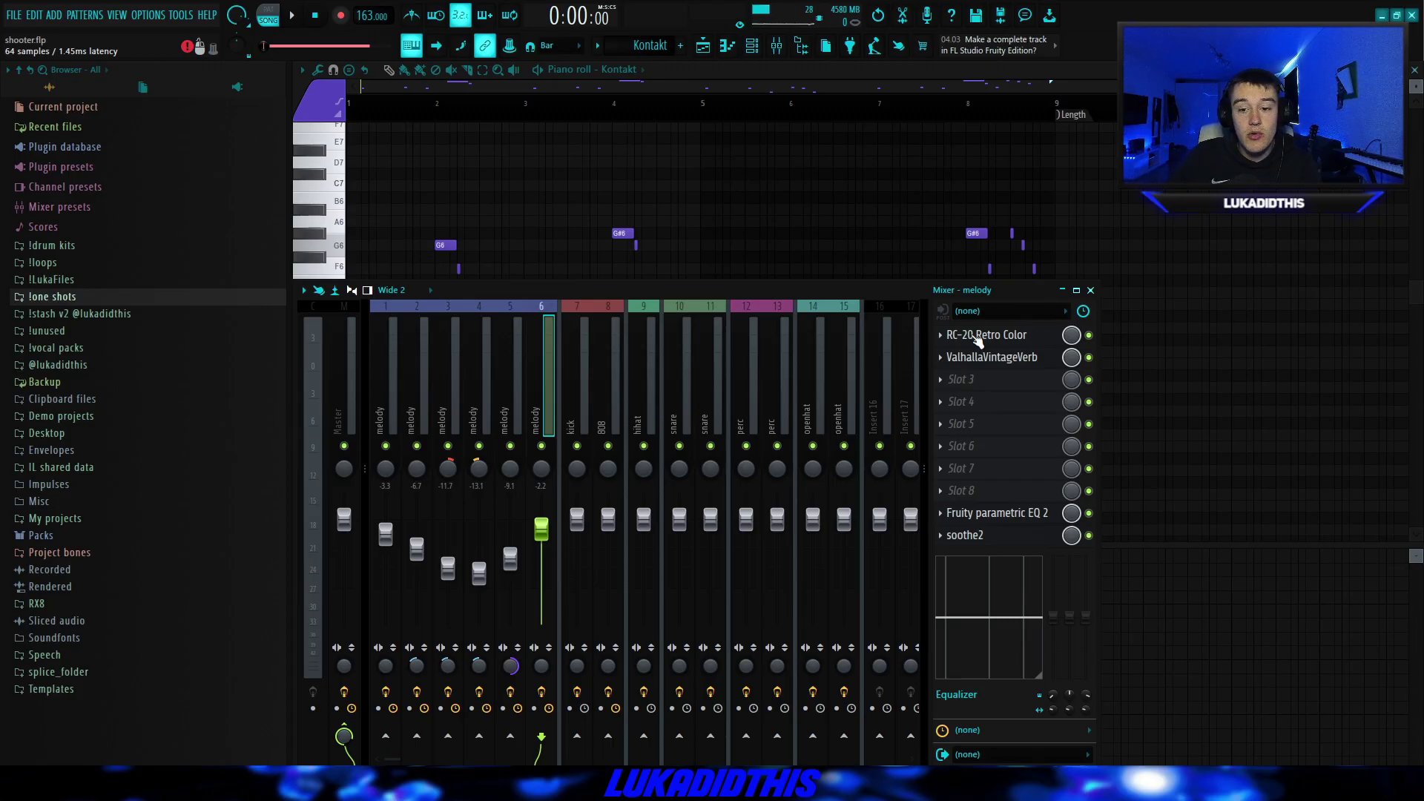
Examine the RC-20 Retro Color, ValhallaVintageVerb, Fruity parametric EQ 2 and soothe2 effects on the sixth melody mixer track
click(979, 335)
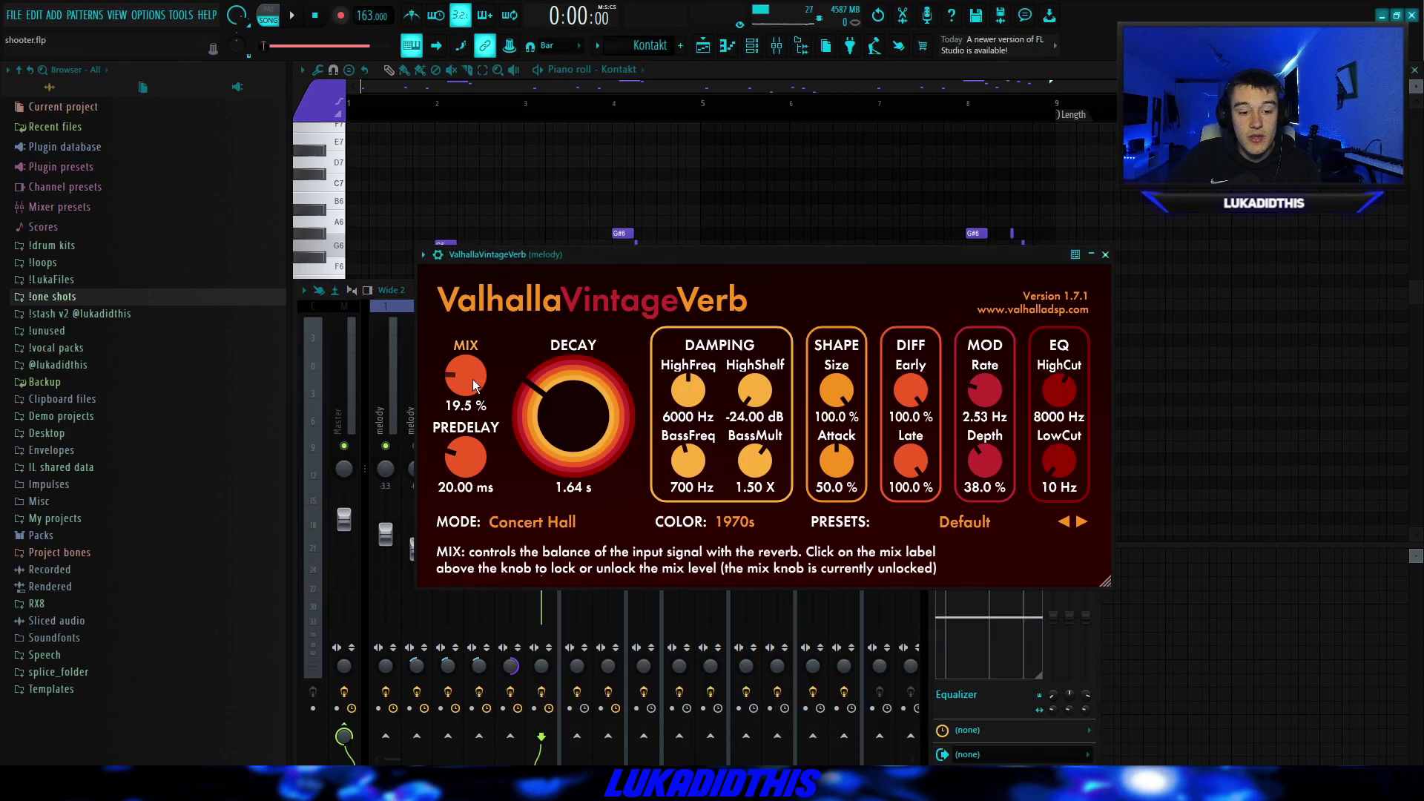
click(1105, 254)
click(998, 513)
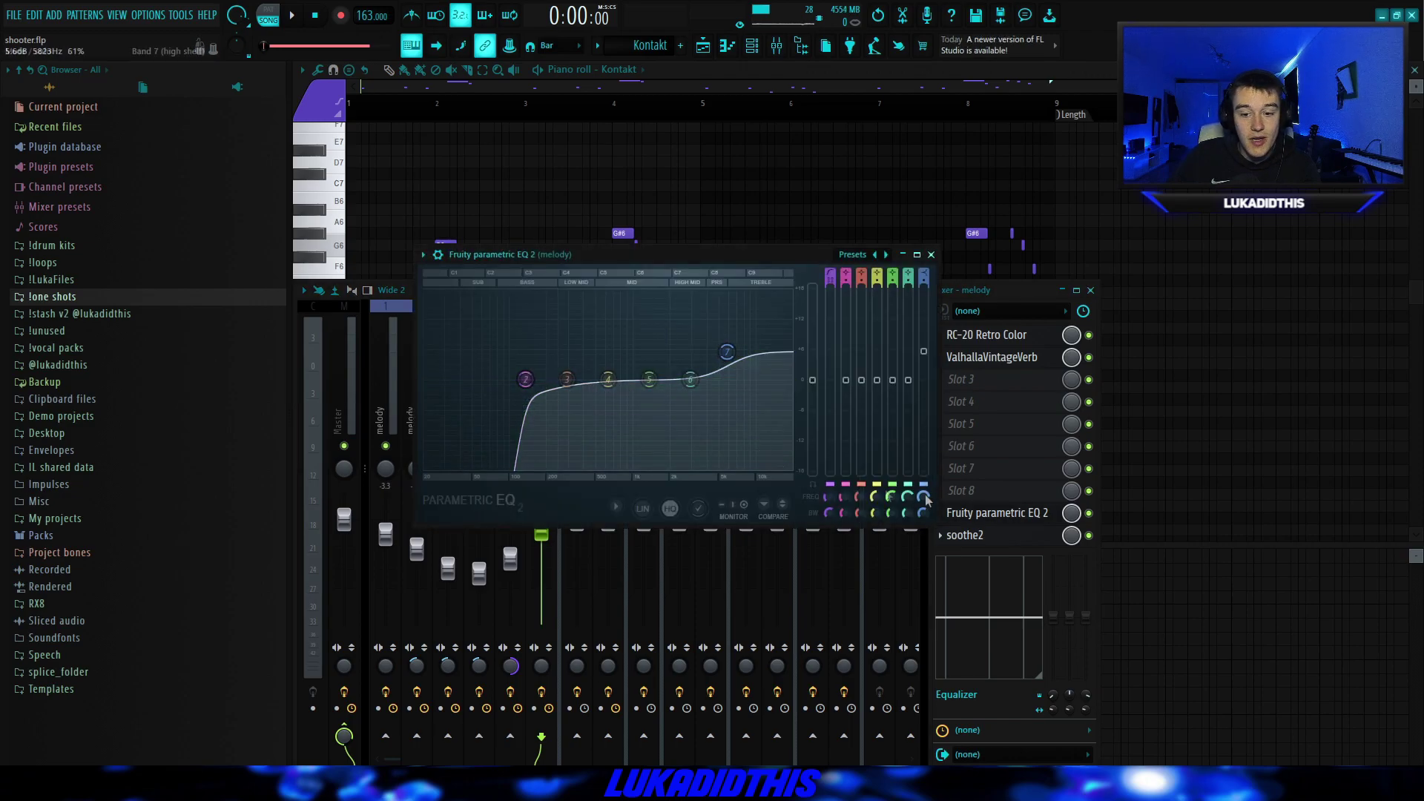
click(1038, 542)
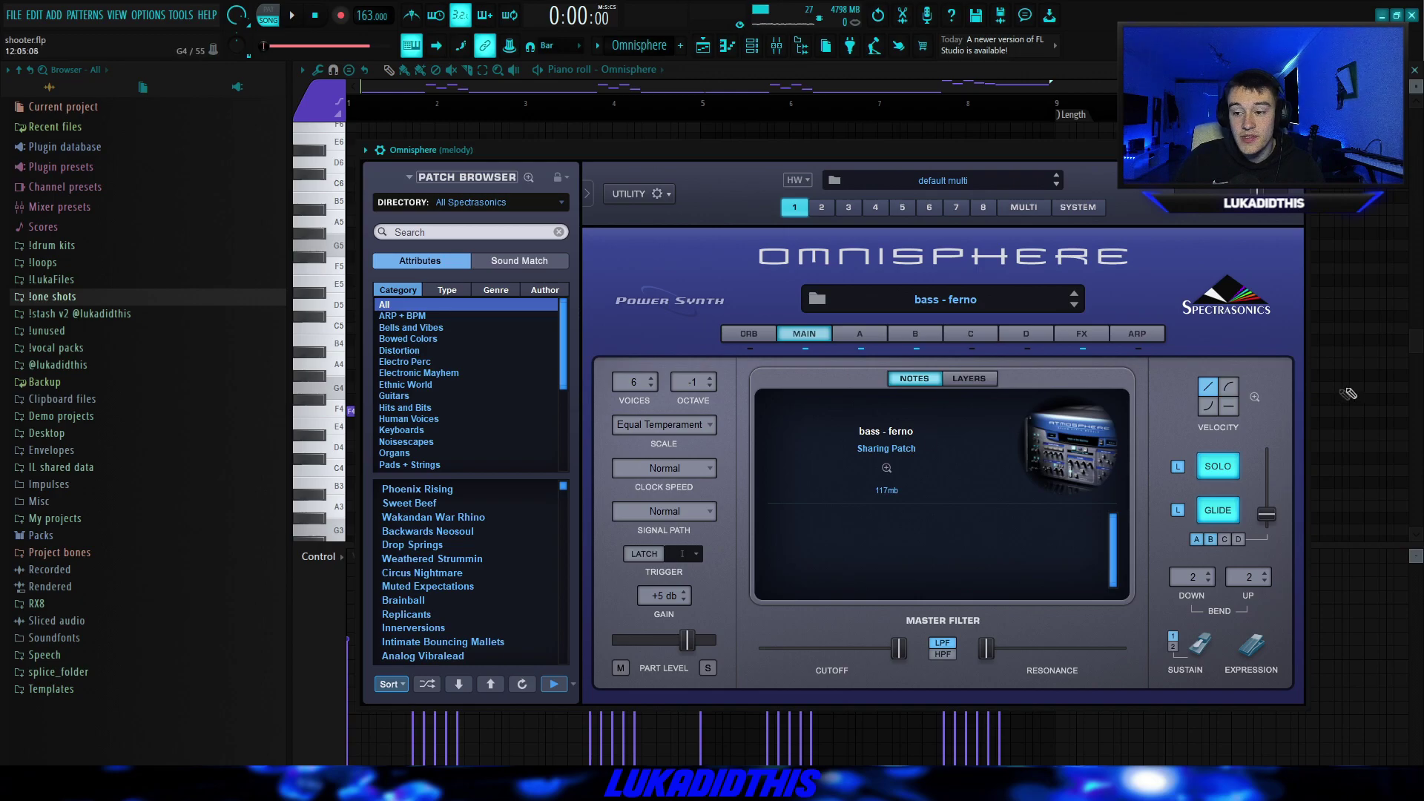
Close the Omnisphere bass - ferno patch and review its bass notes in the piano roll
key(Escape)
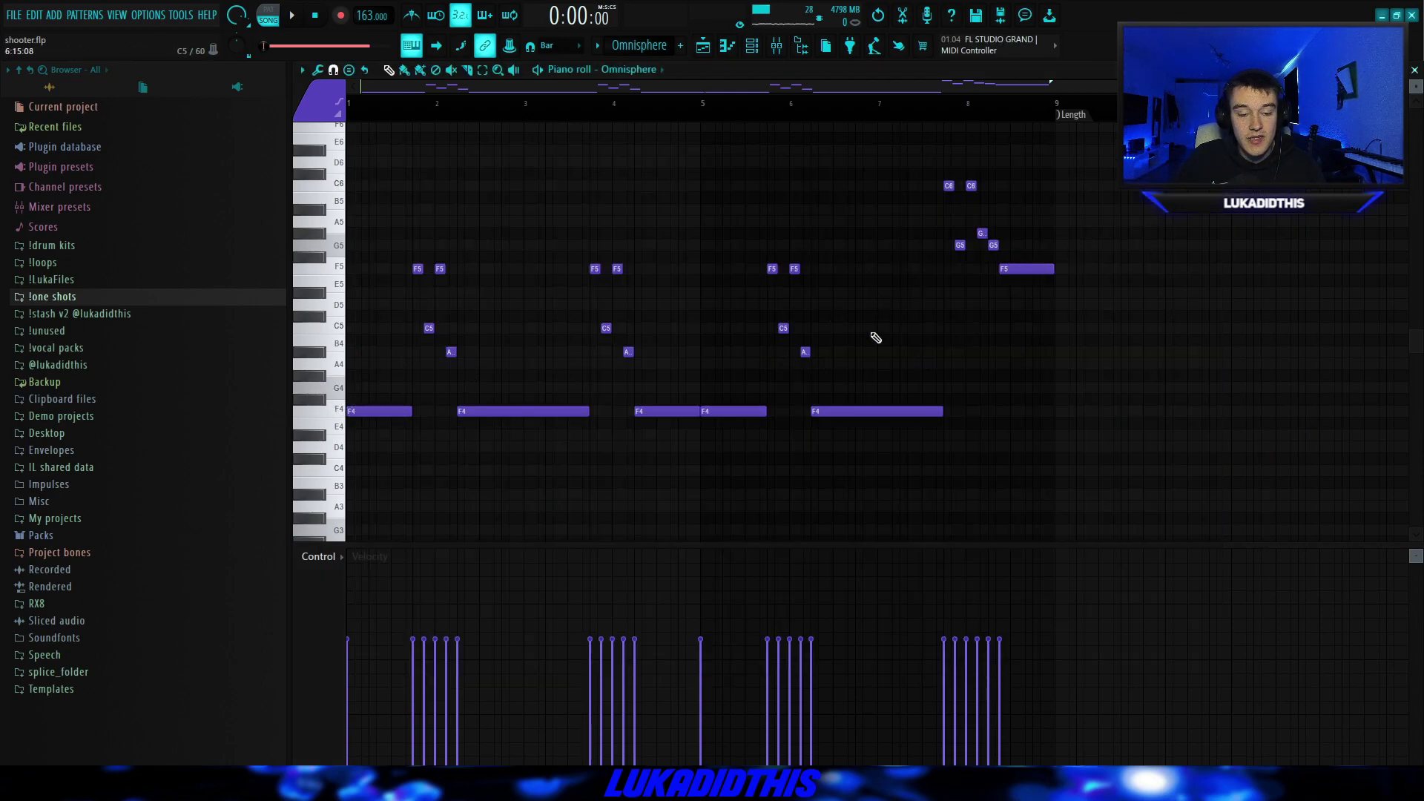
scroll(434, 402, up, 1)
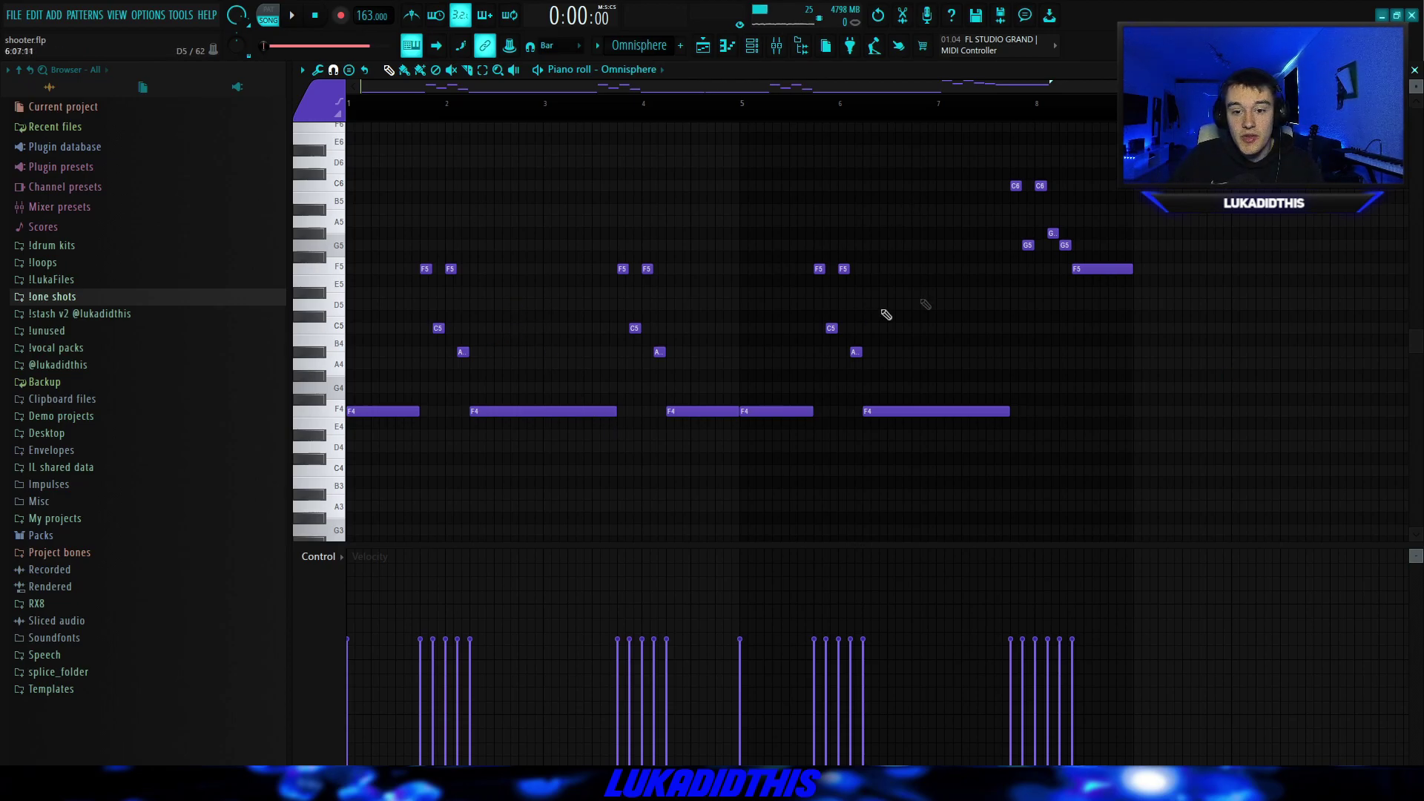
scroll(542, 267, down, 1)
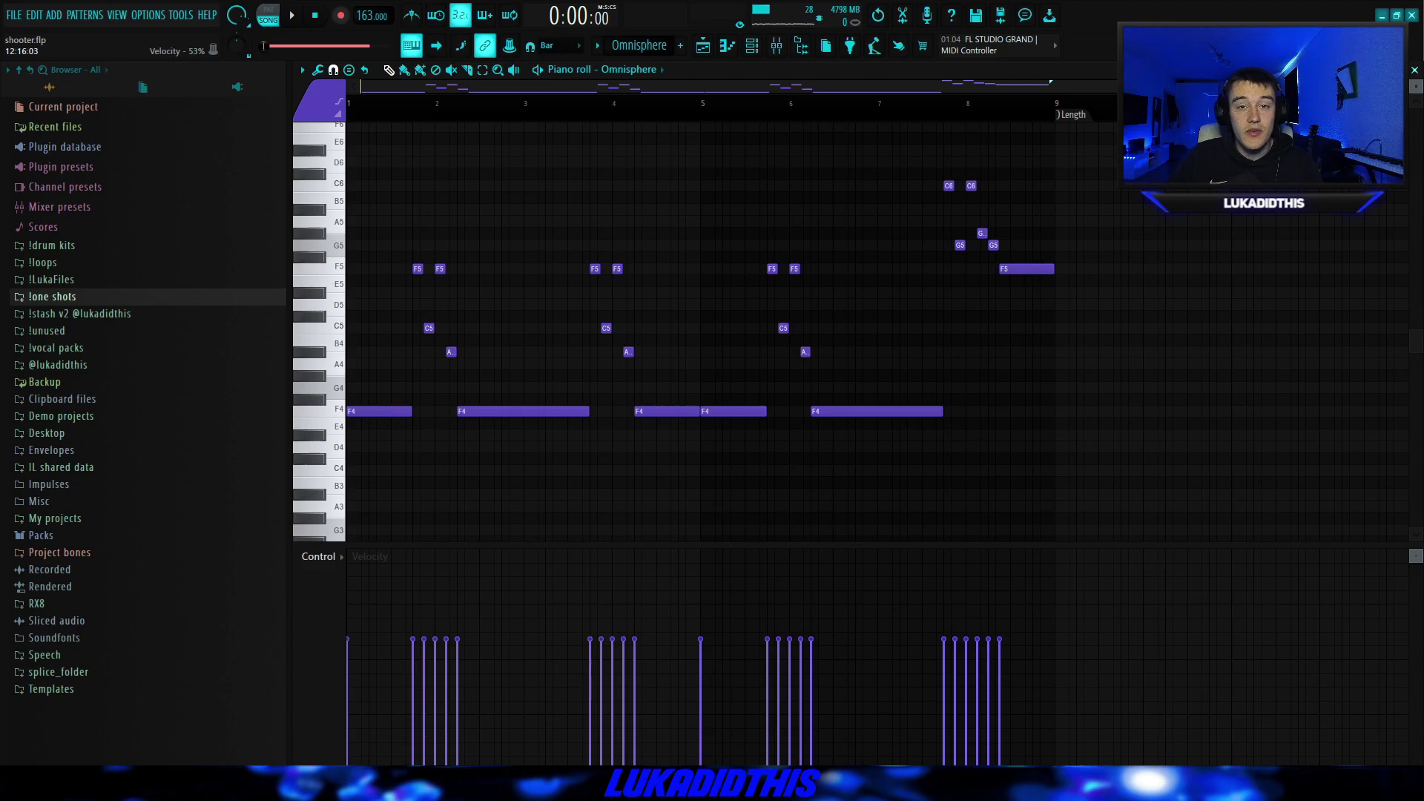
Play back the Omnisphere bass pattern and inspect the Fruity parametric EQ 2 on the fifth melody mixer track
key(space)
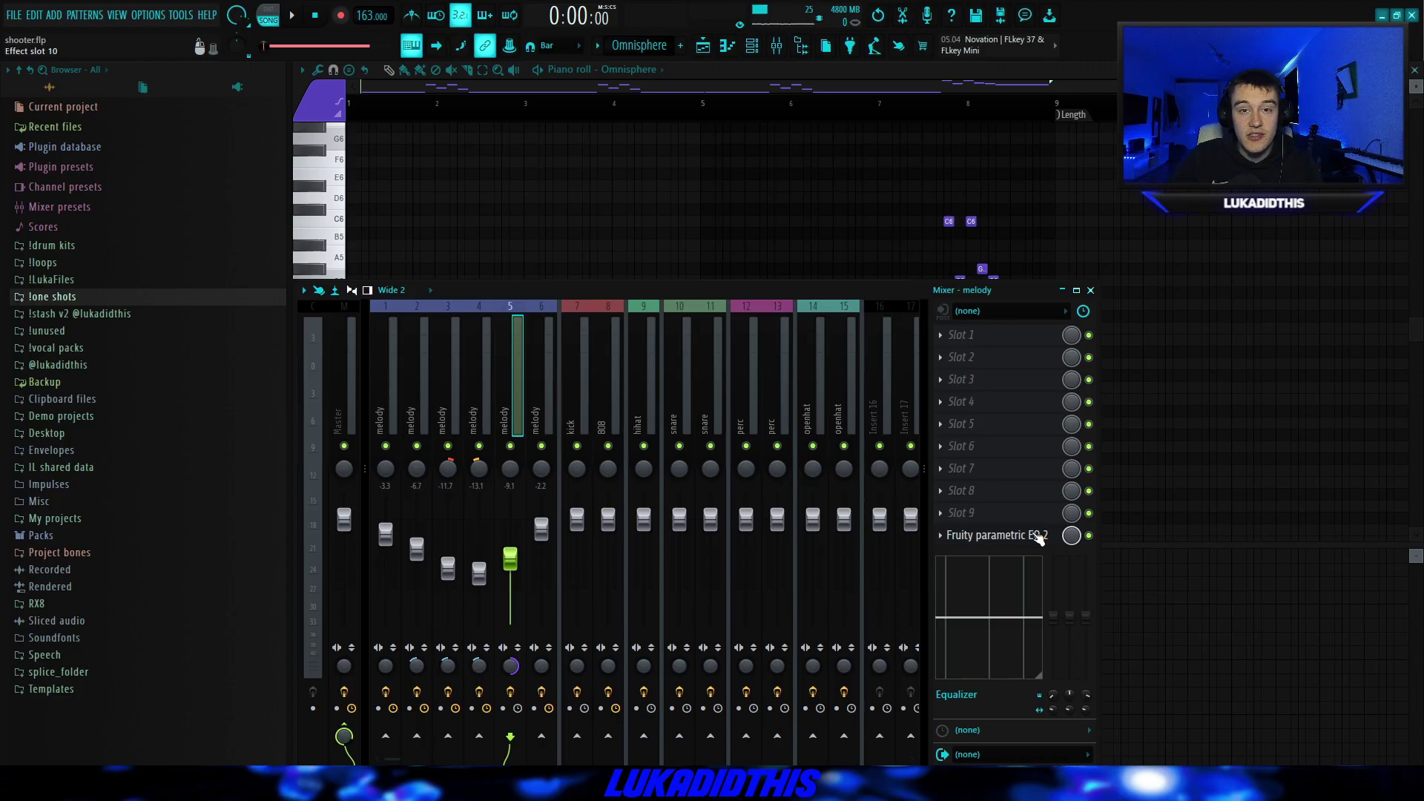
click(1039, 535)
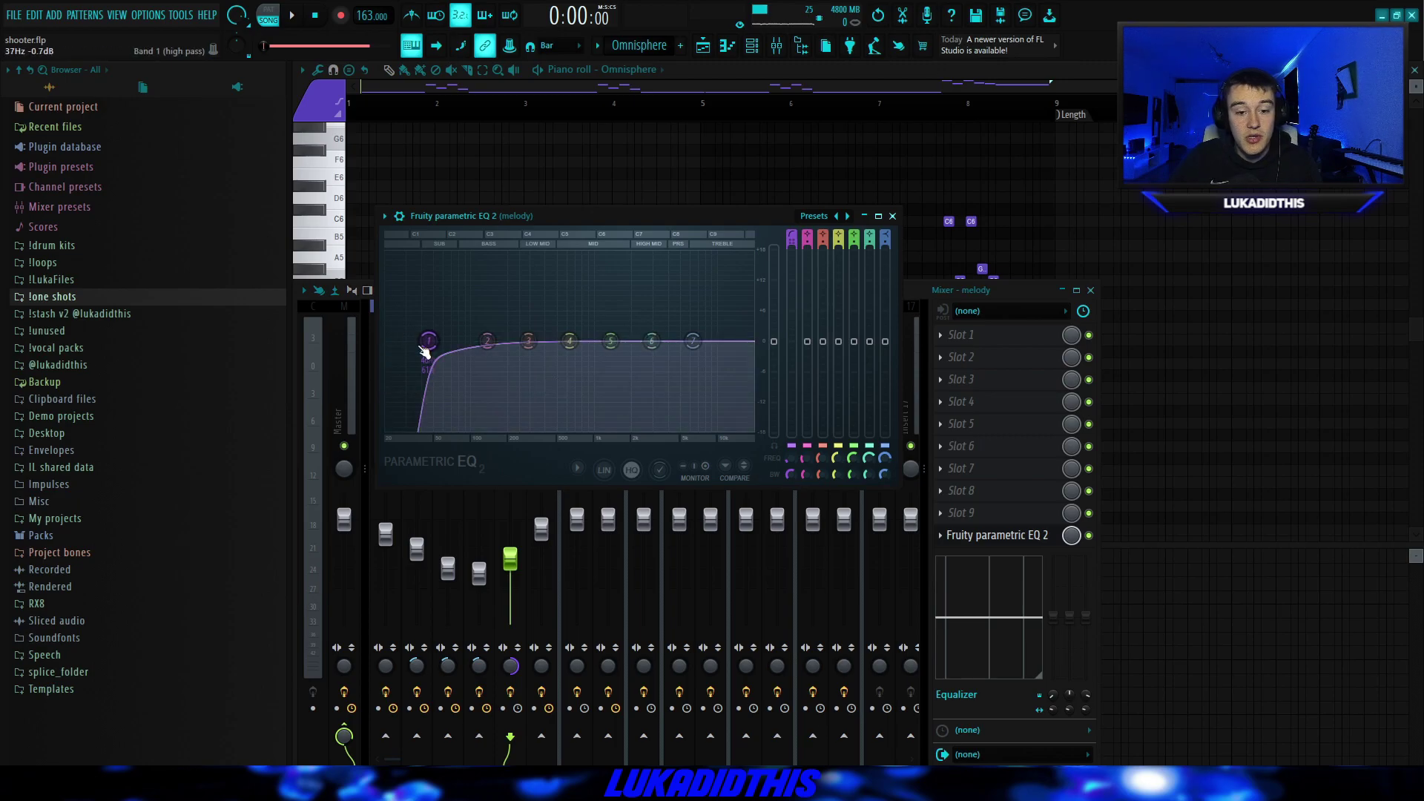
key(Escape)
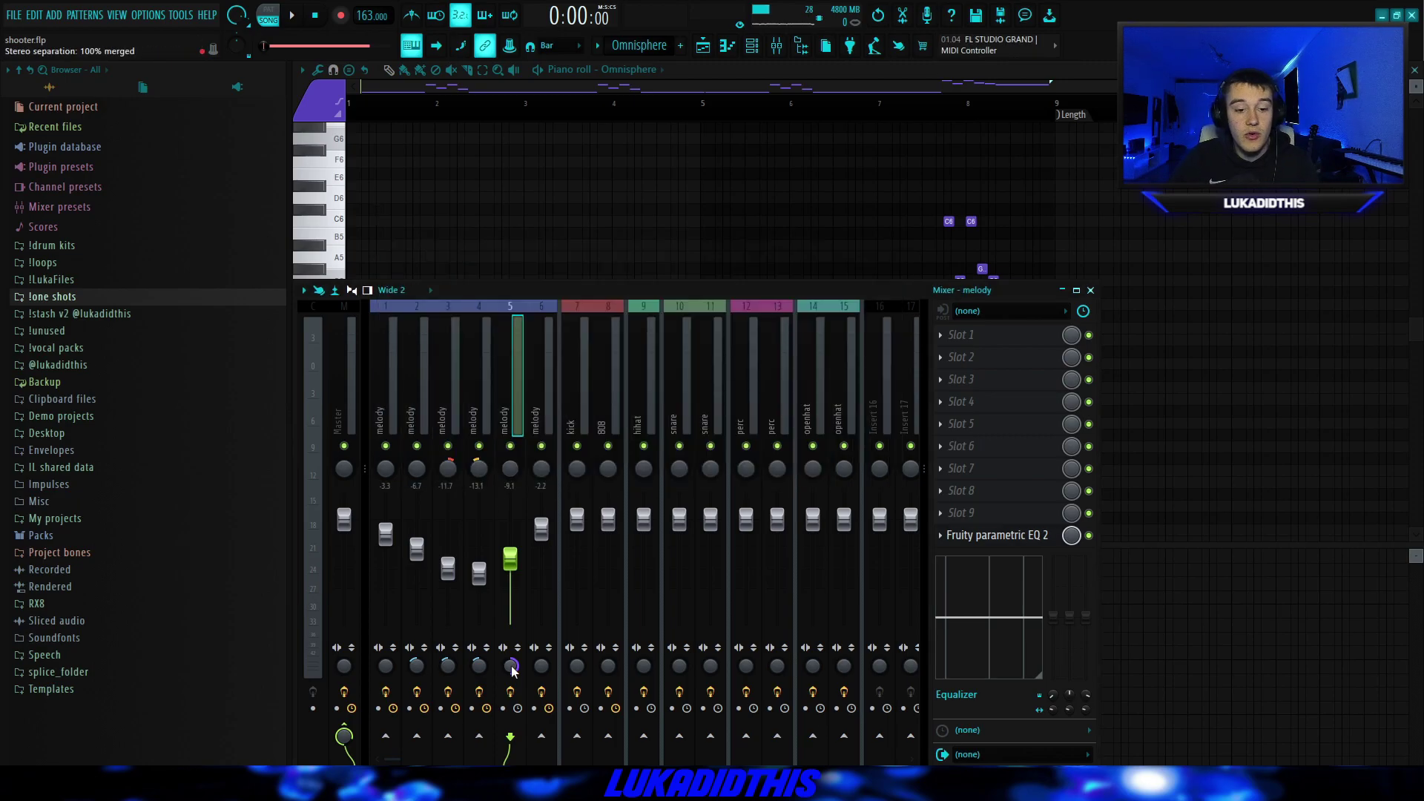
Inspect the rendered Master audio clip's sample settings and the SoundShifter Pitch Stereo transposition on the 808 mixer track
key(F5)
double_click(667, 467)
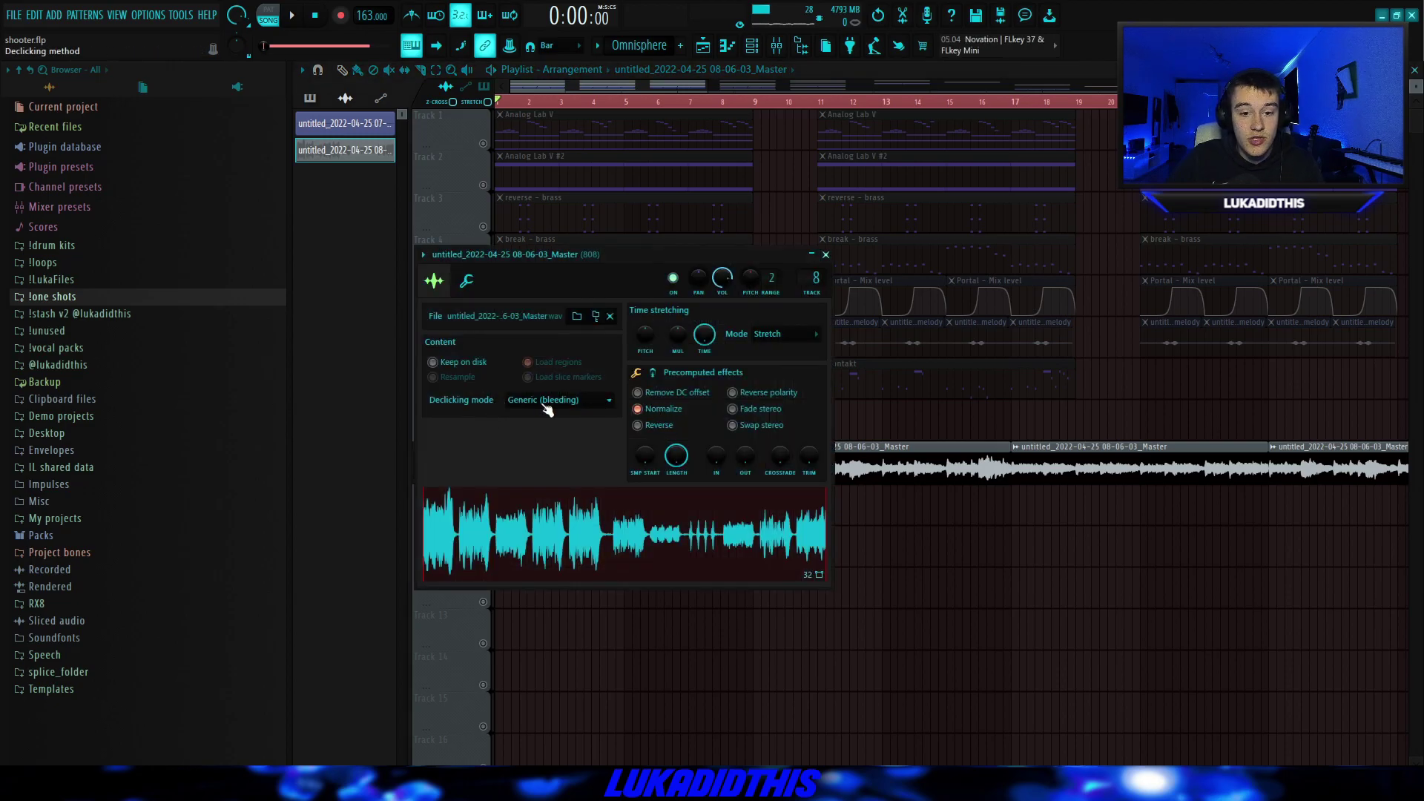
key(F9)
click(999, 339)
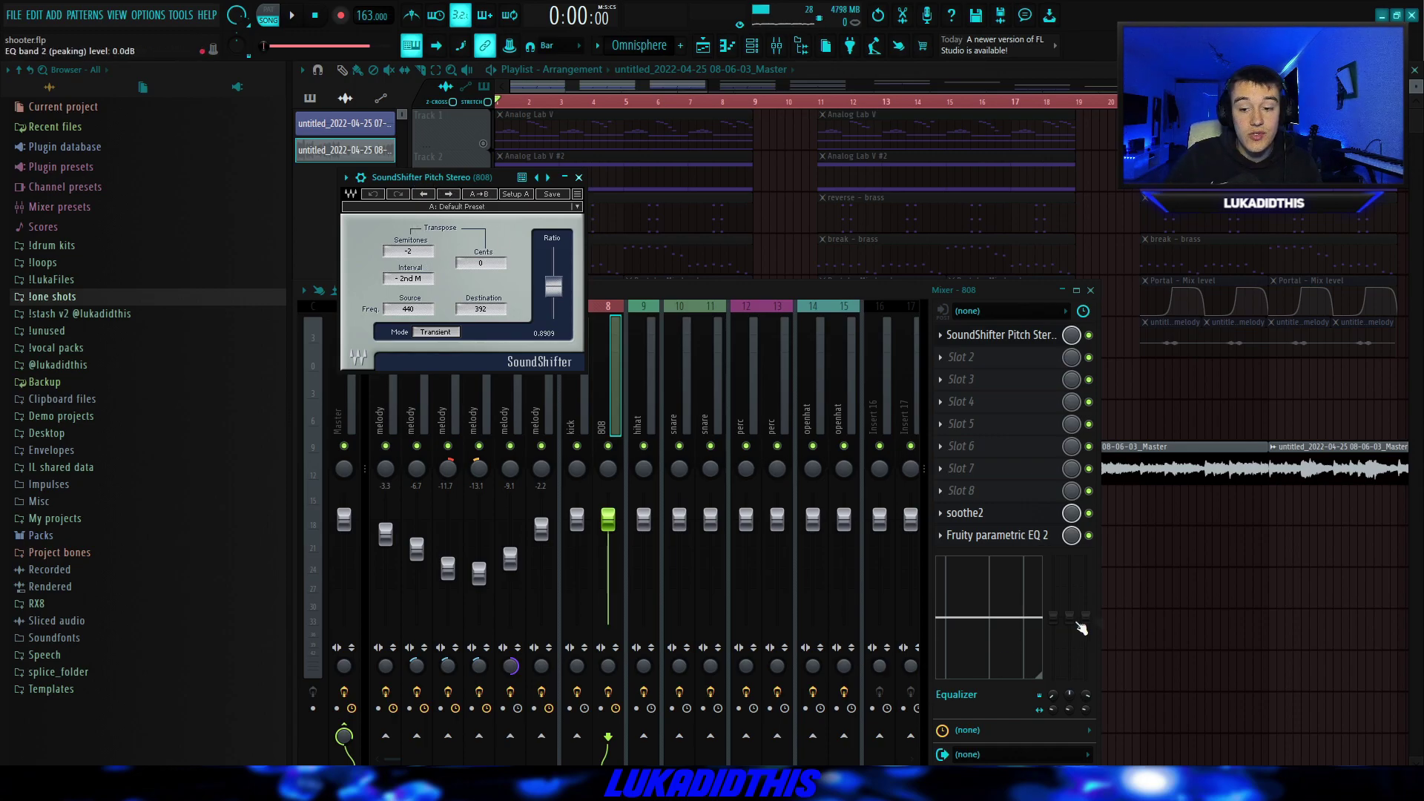
Show the full beat's playlist arrangement and inspect the pitch shift of the shooter melody clip on Track 1
key(F5)
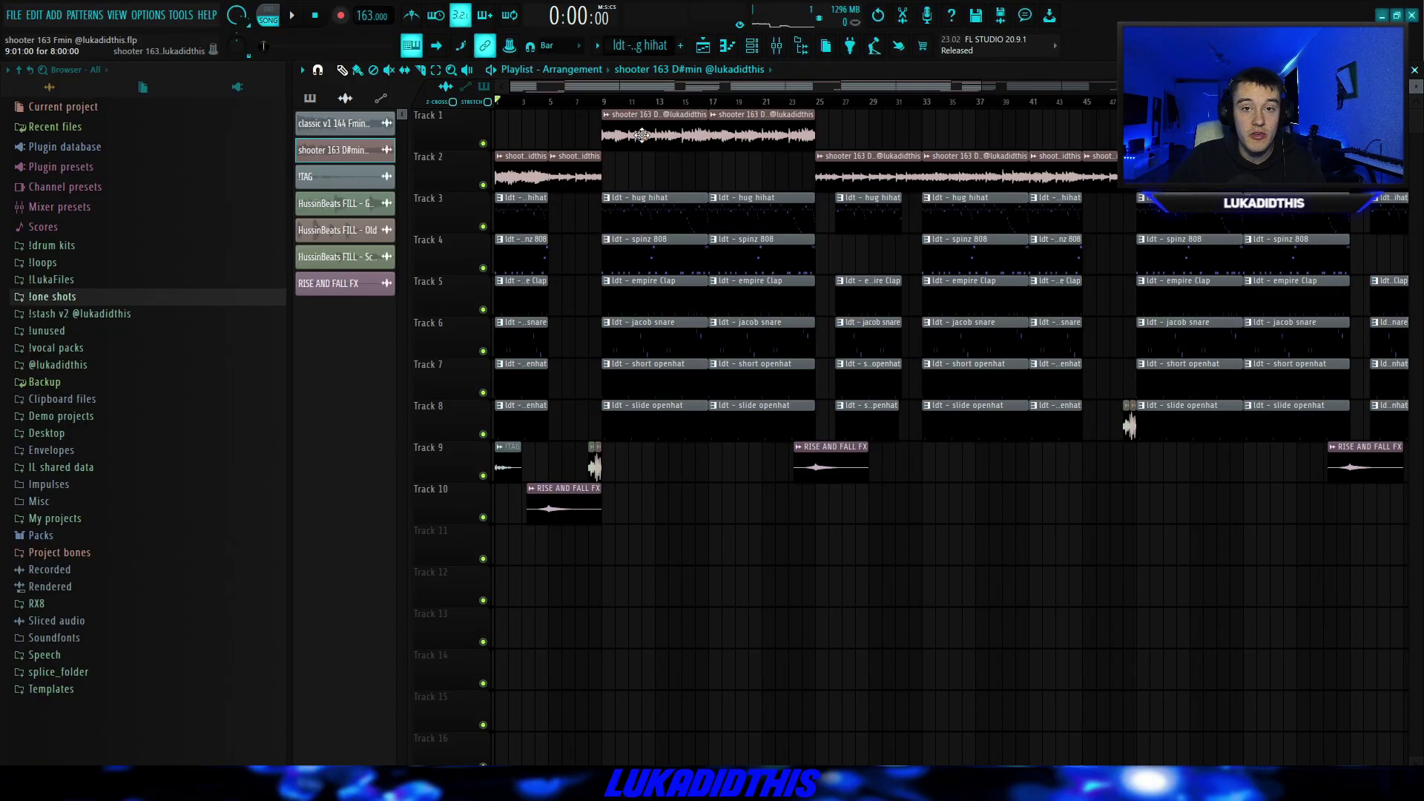
double_click(641, 134)
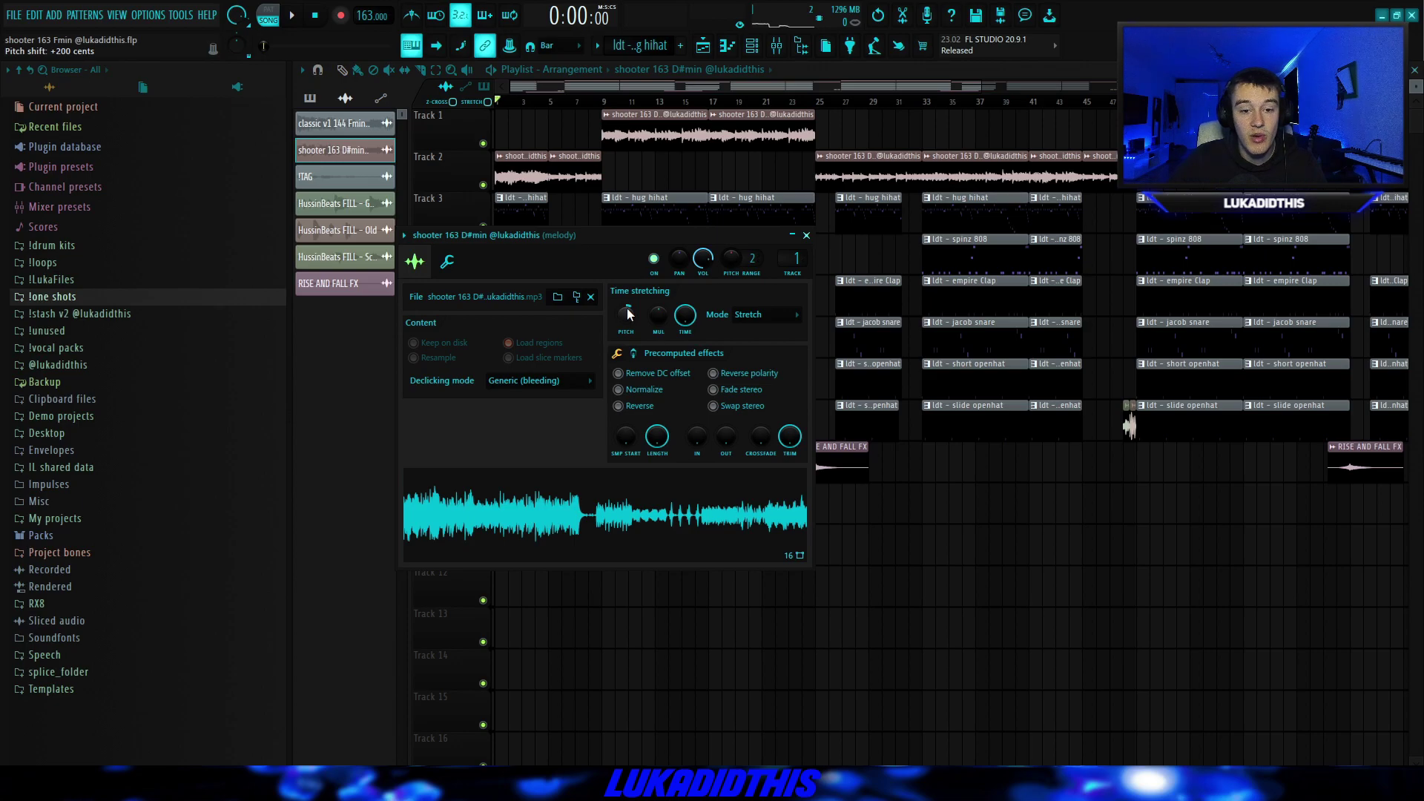
Show and play back the hug hihat pattern, and inspect the Fruity parametric EQ 2 on the hihat mixer track
click(635, 210)
double_click(636, 209)
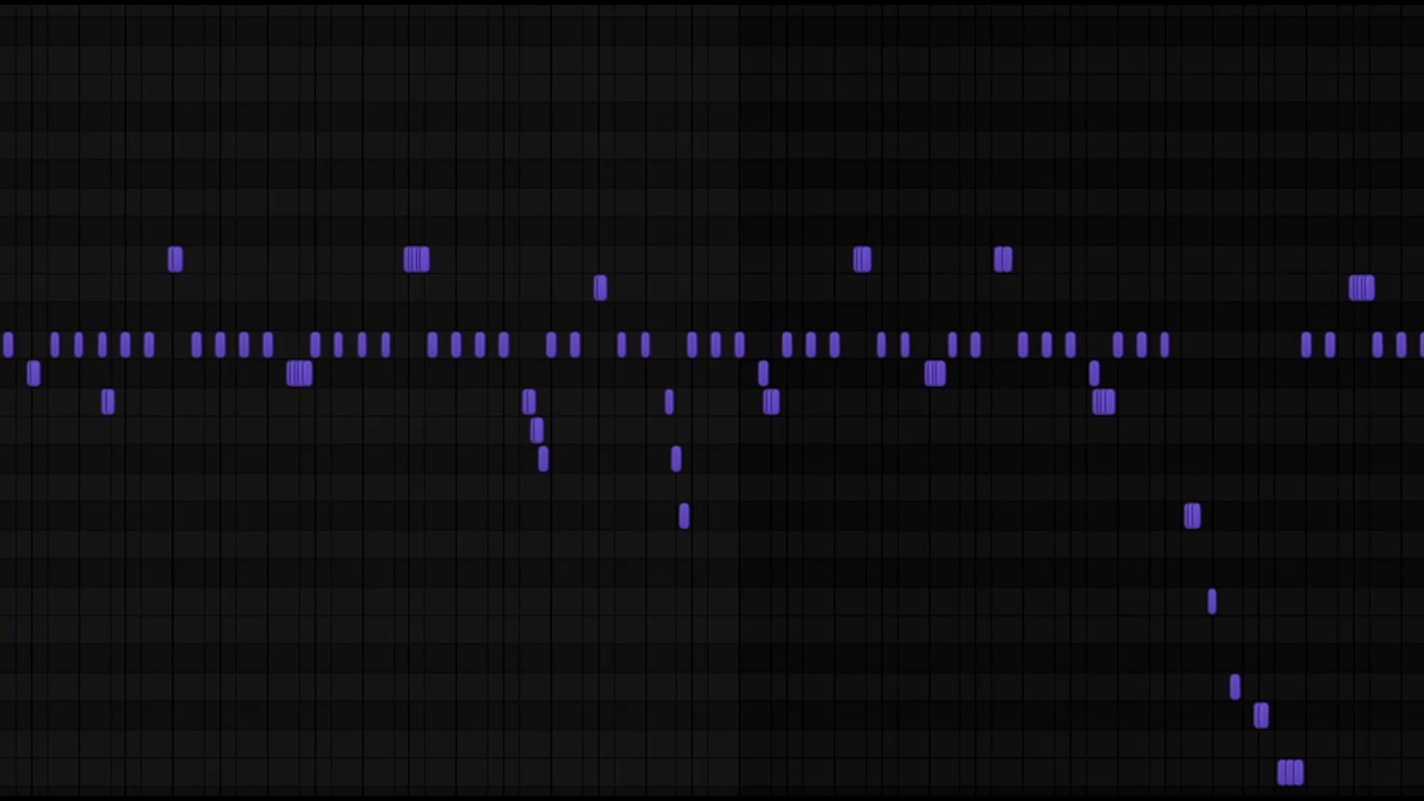
key(space)
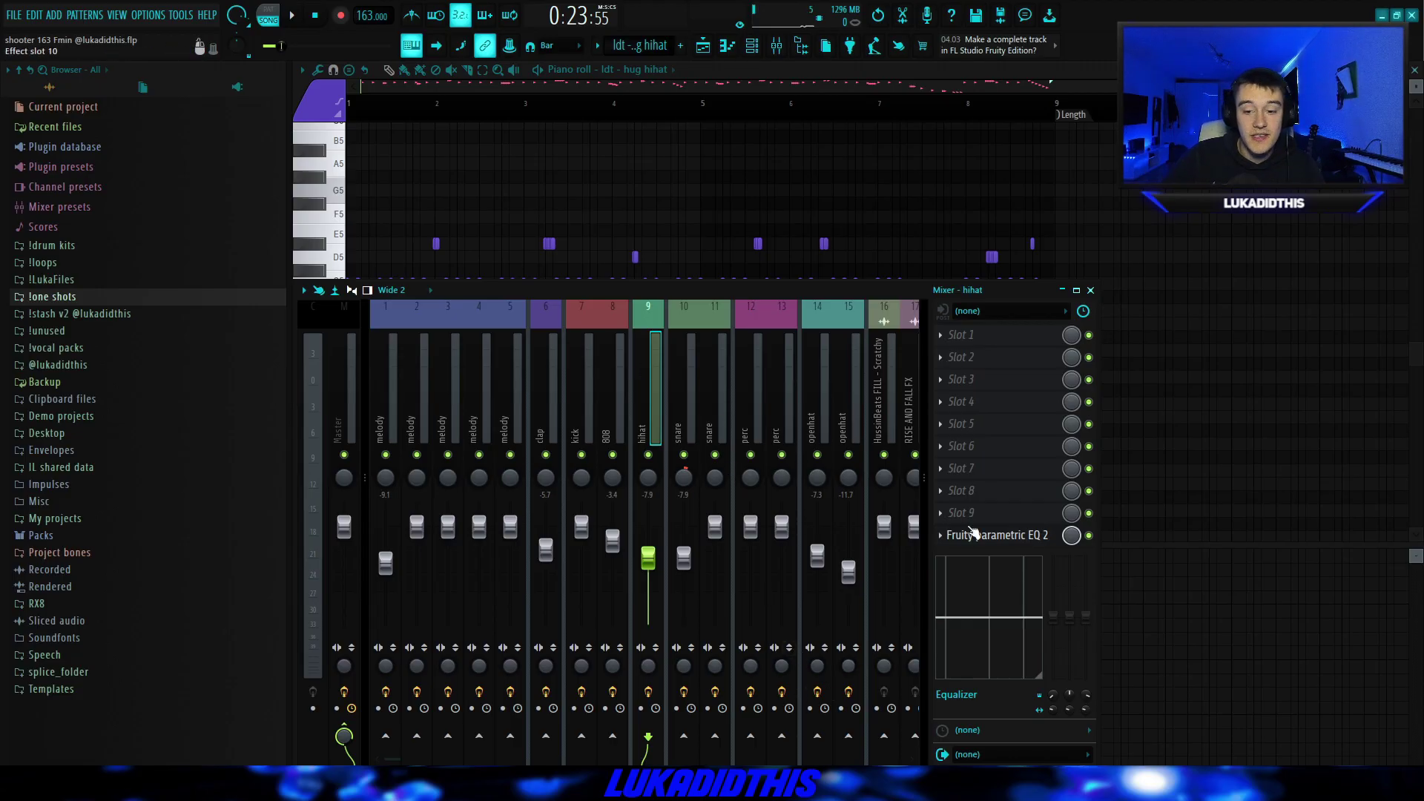
click(974, 533)
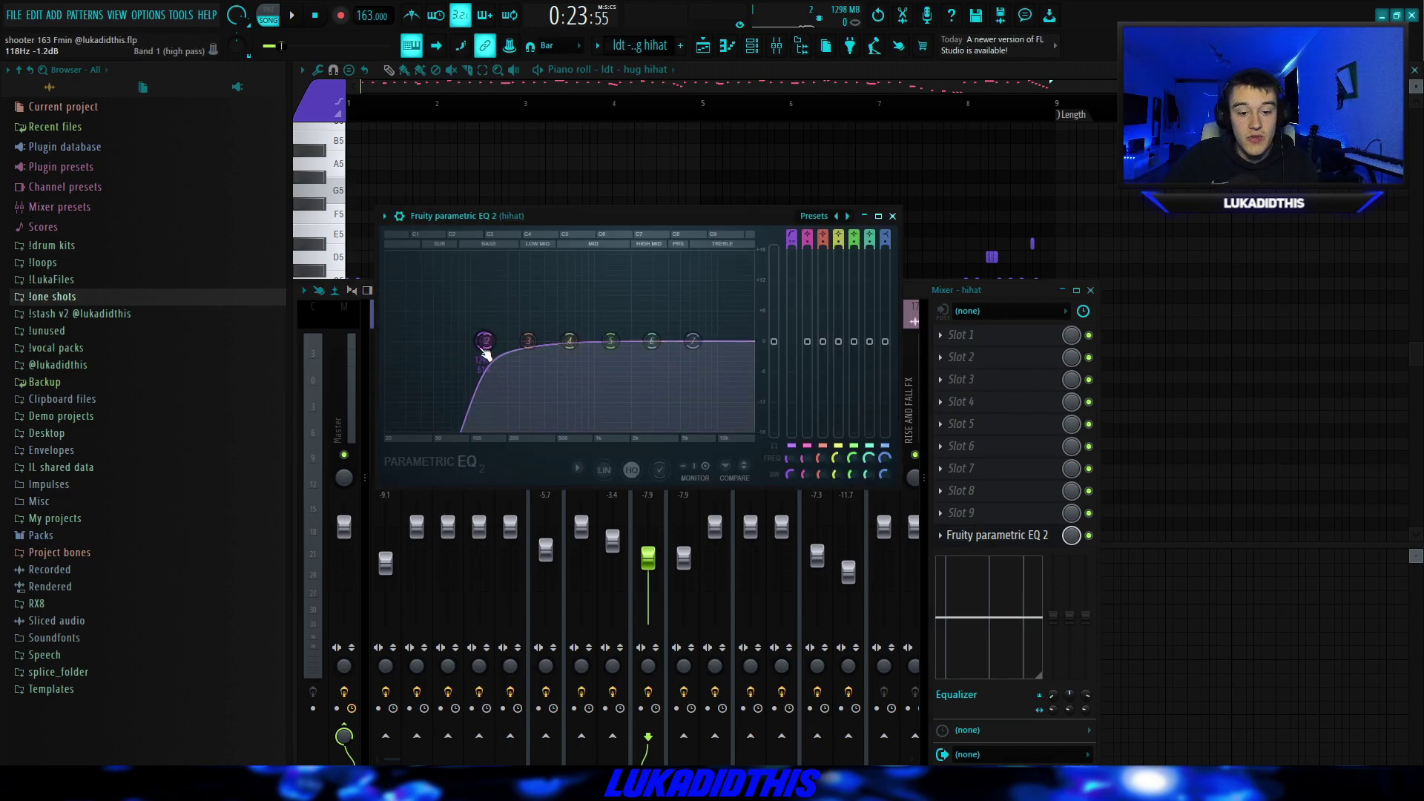
key(Escape)
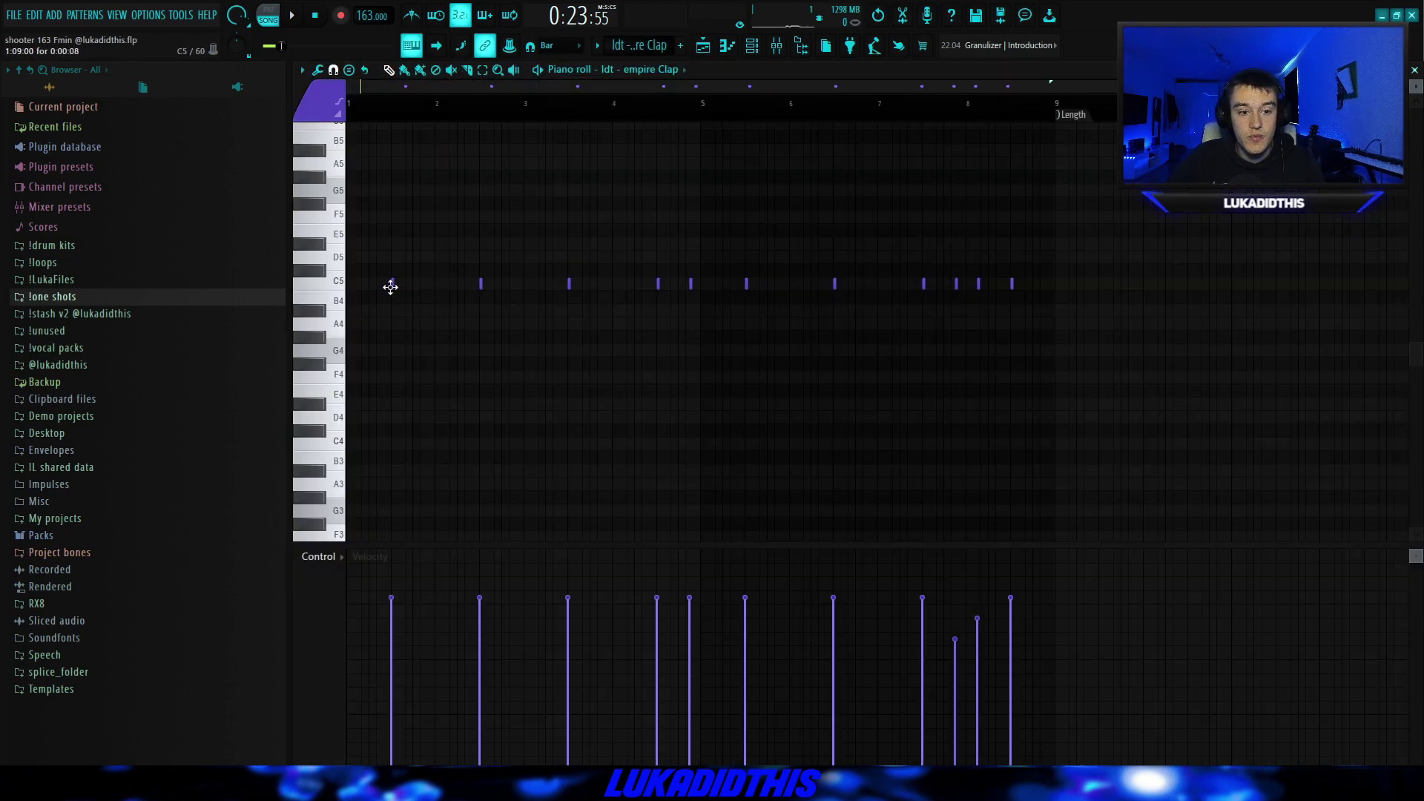
Review and play back the empire Clap pattern, and inspect the Fruity parametric EQ 2 on the clap mixer track
ctrl+scroll(693, 305, up, 2)
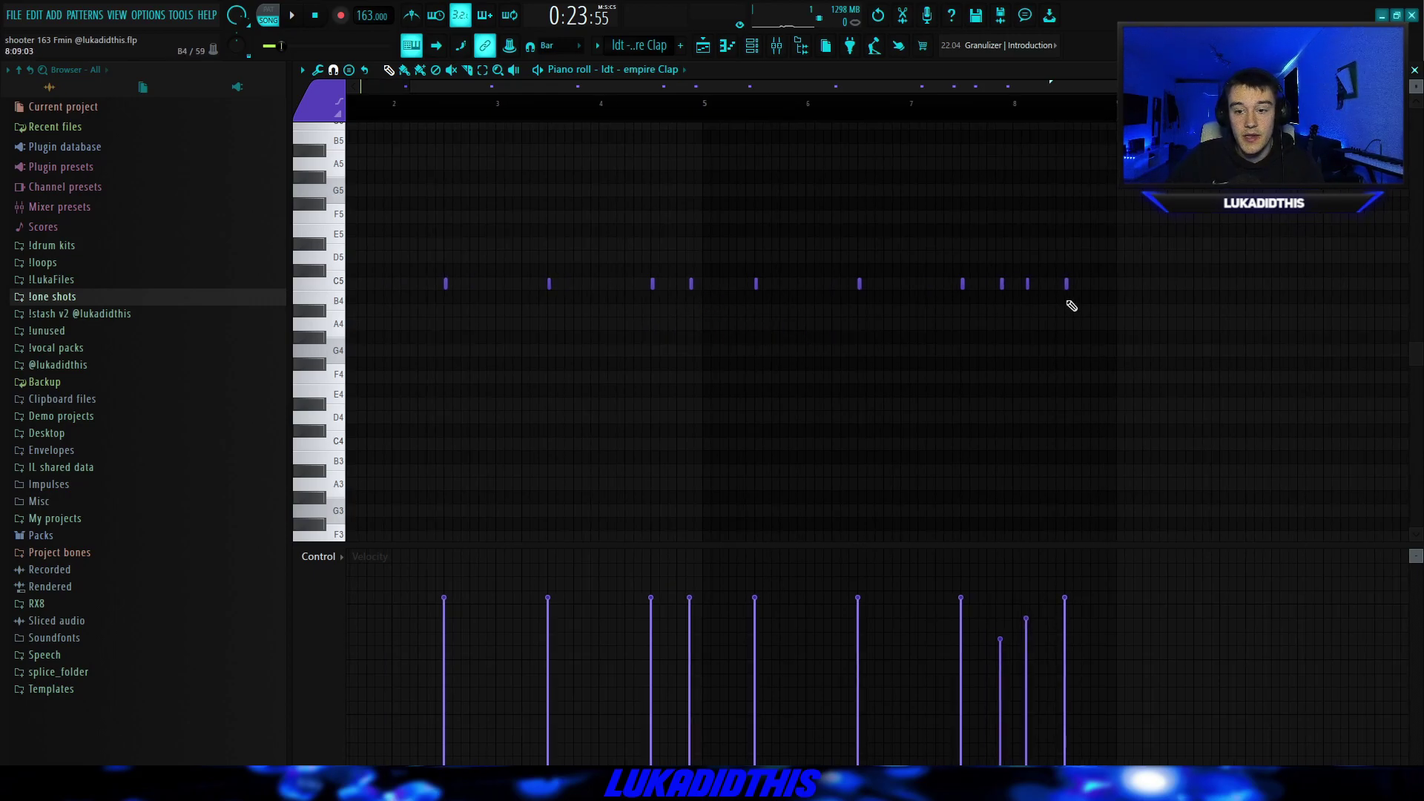
ctrl+scroll(998, 286, down, 2)
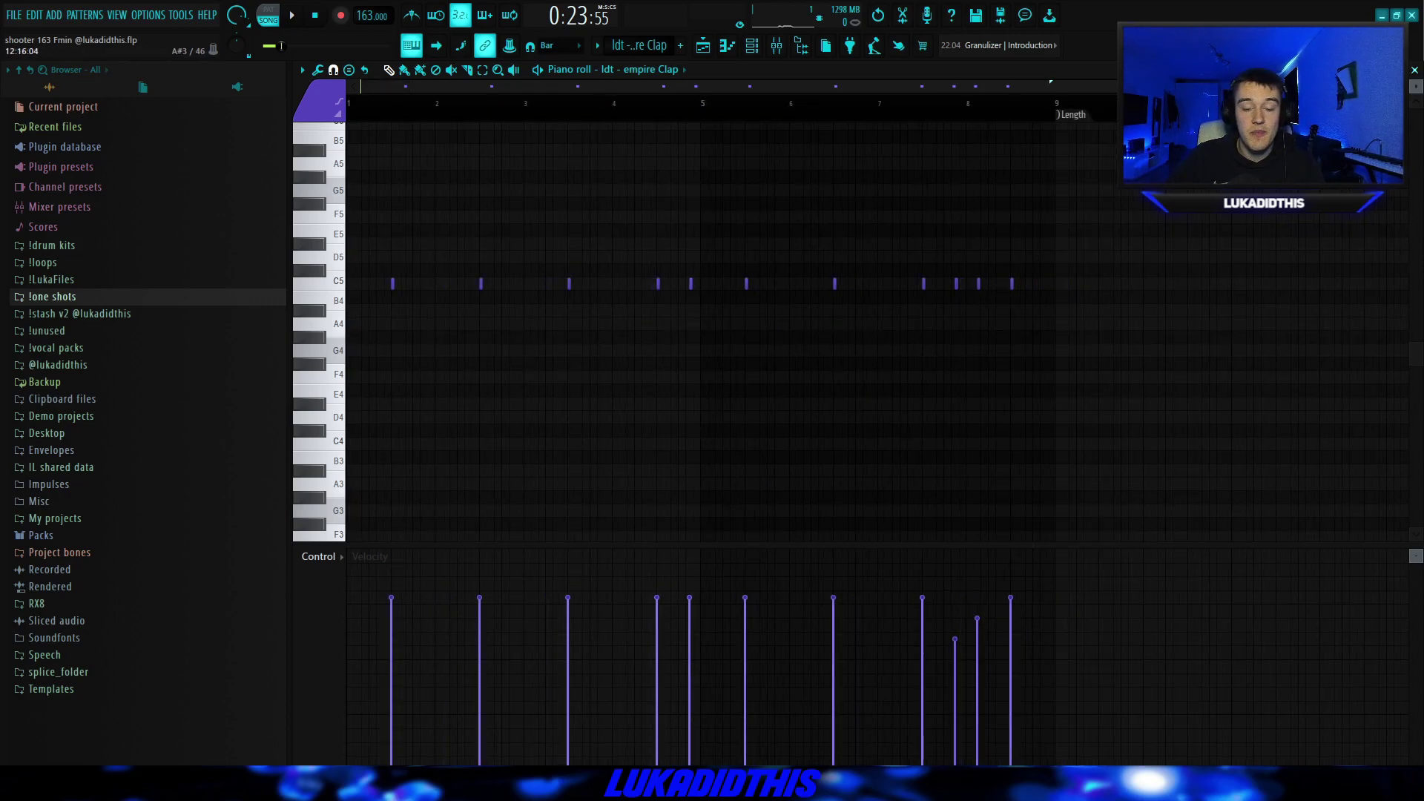
key(space)
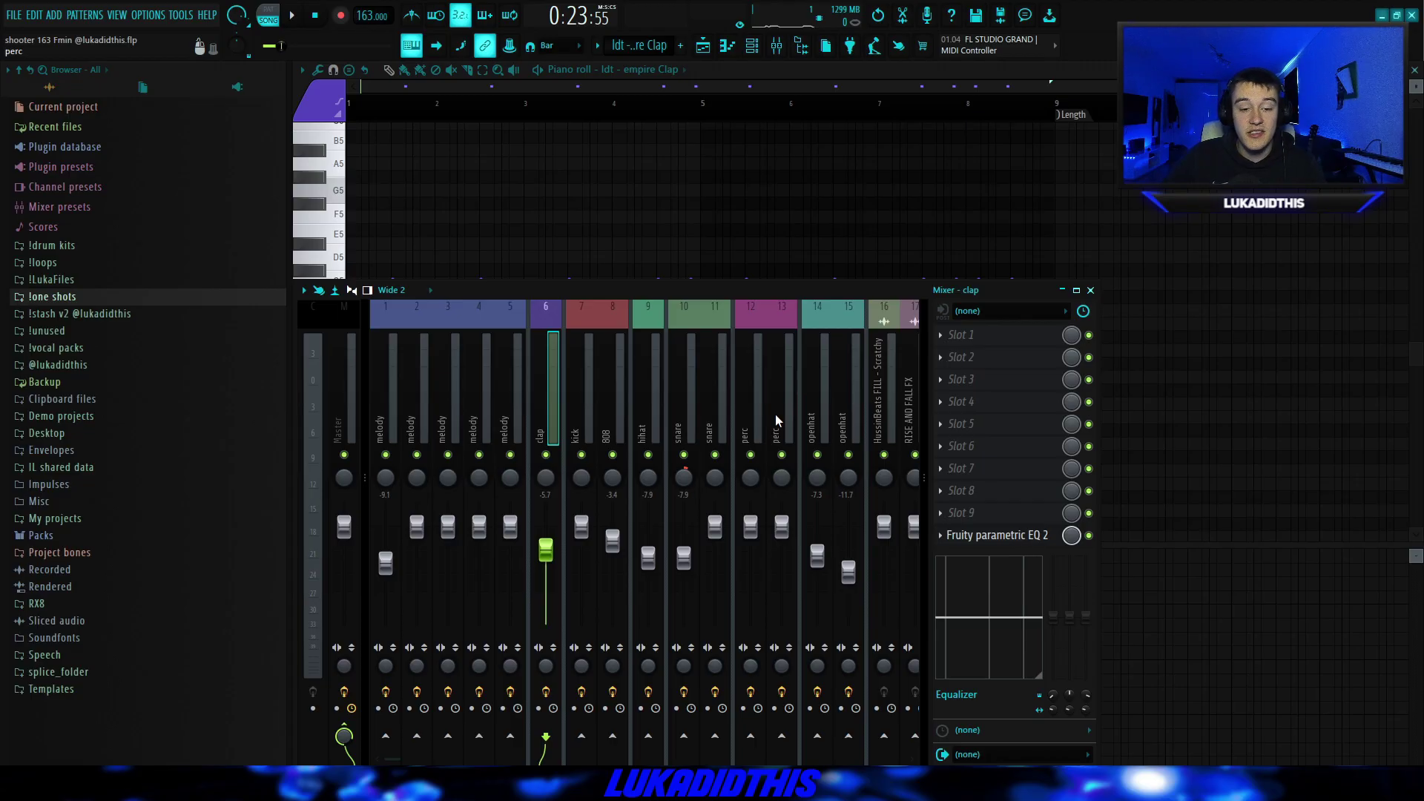
click(998, 535)
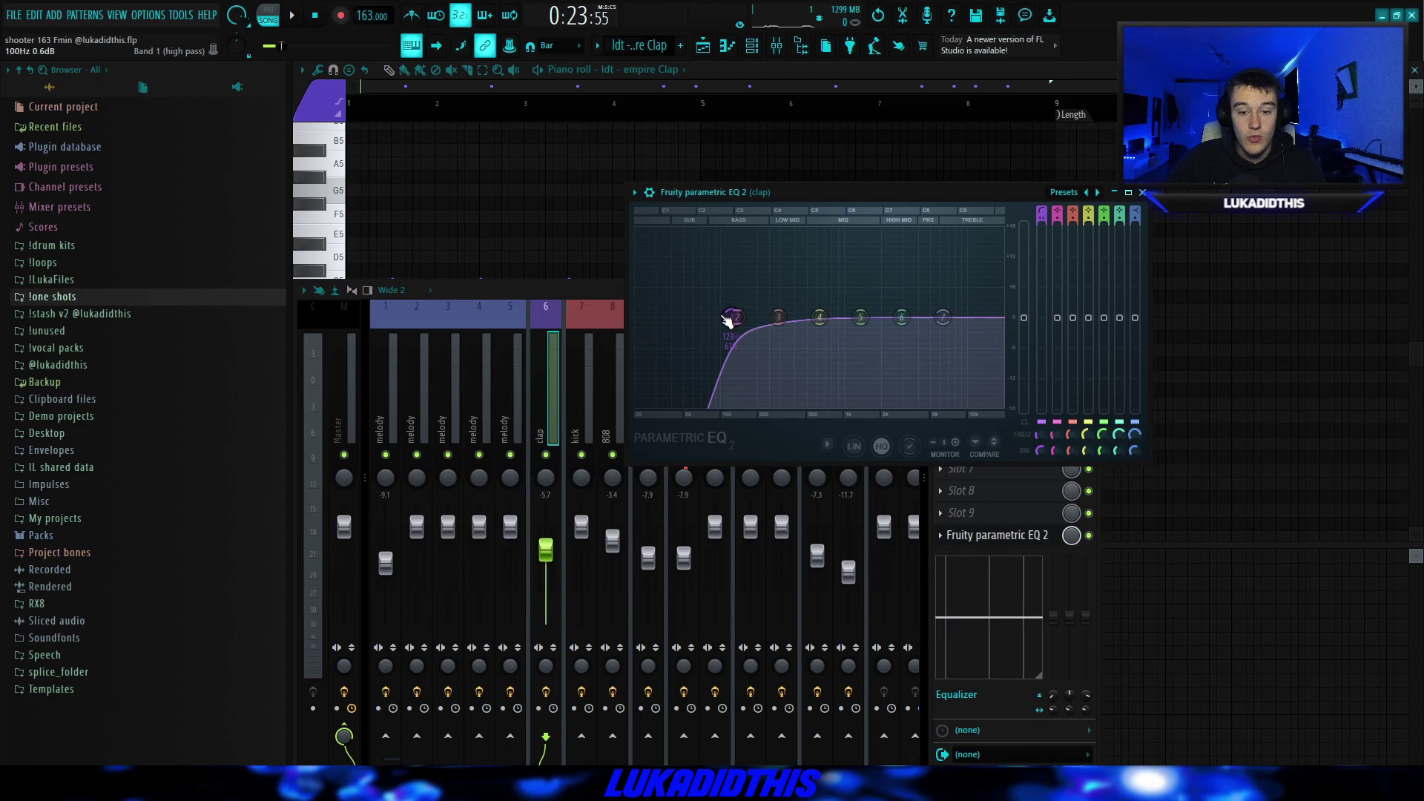
key(Escape)
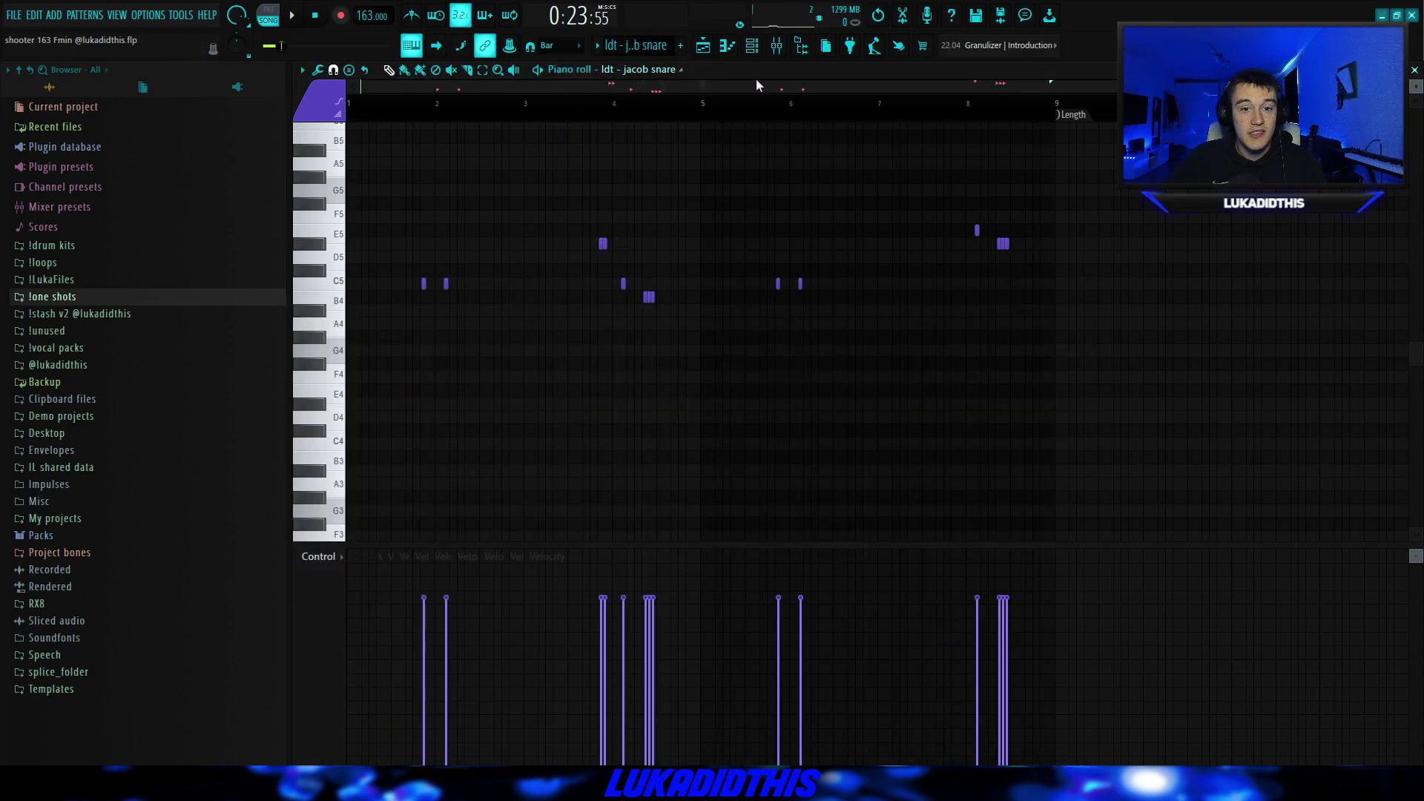
Review and play back the jacob snare pattern, and inspect the Fruity parametric EQ 2 on the first snare mixer track
scroll(572, 337, up, 2)
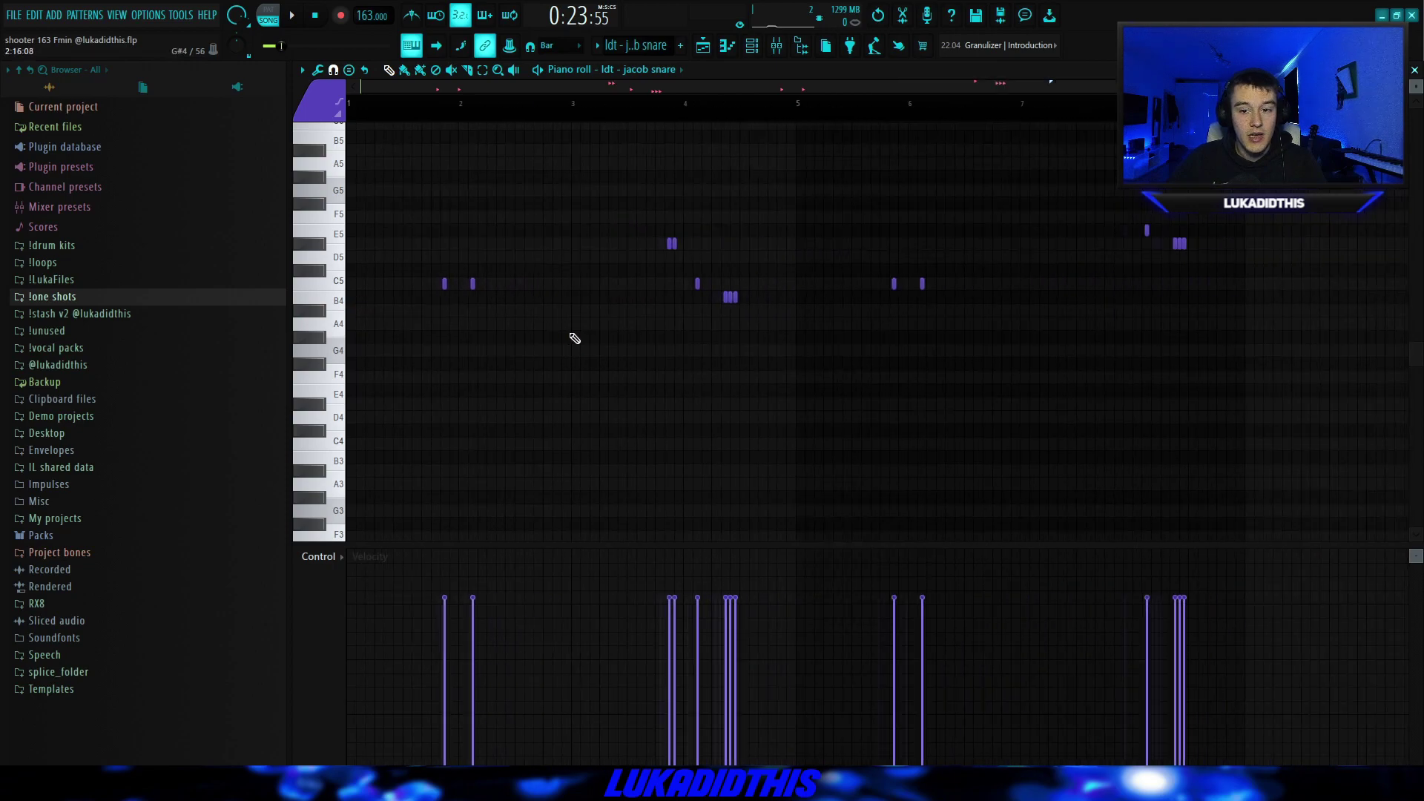
drag(401, 210, 512, 340)
click(567, 347)
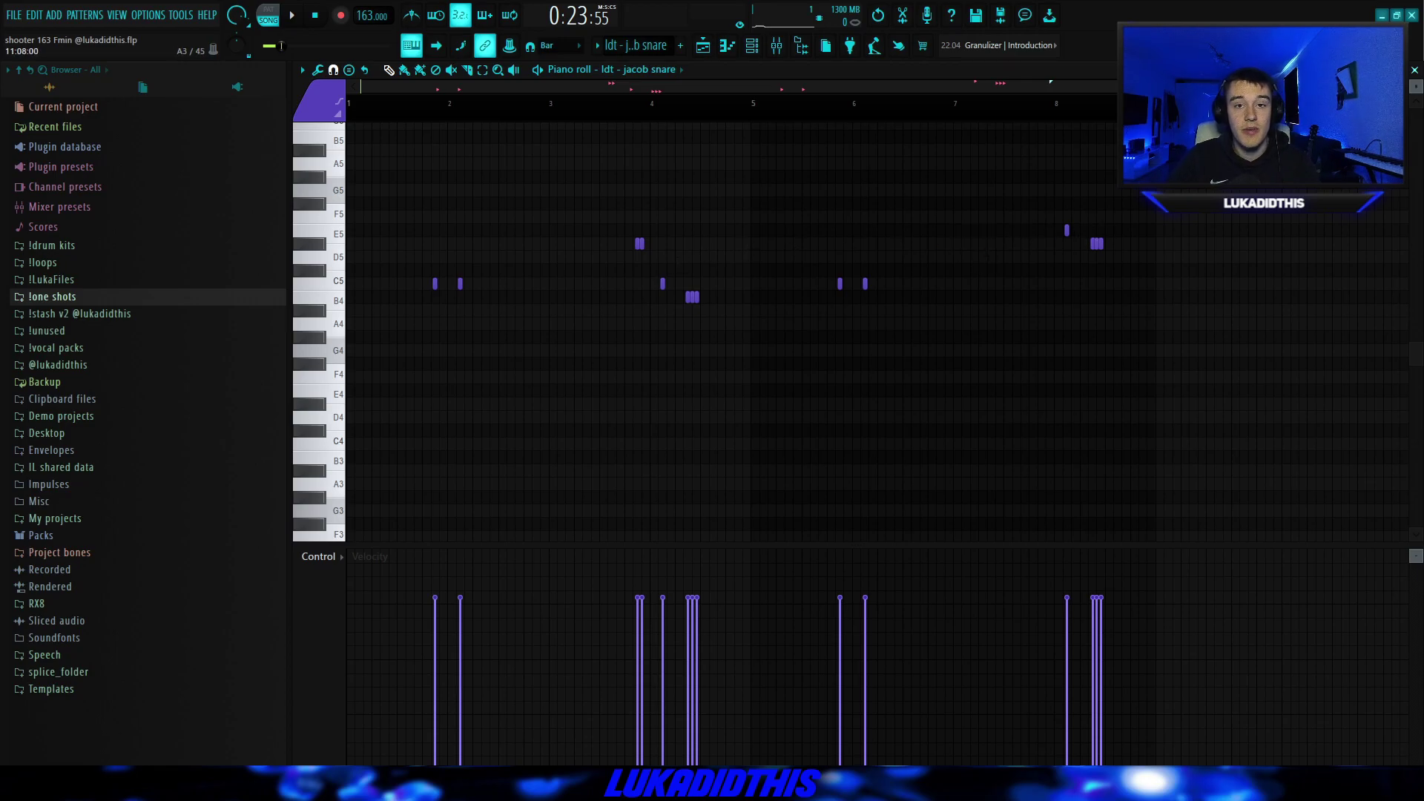
key(space)
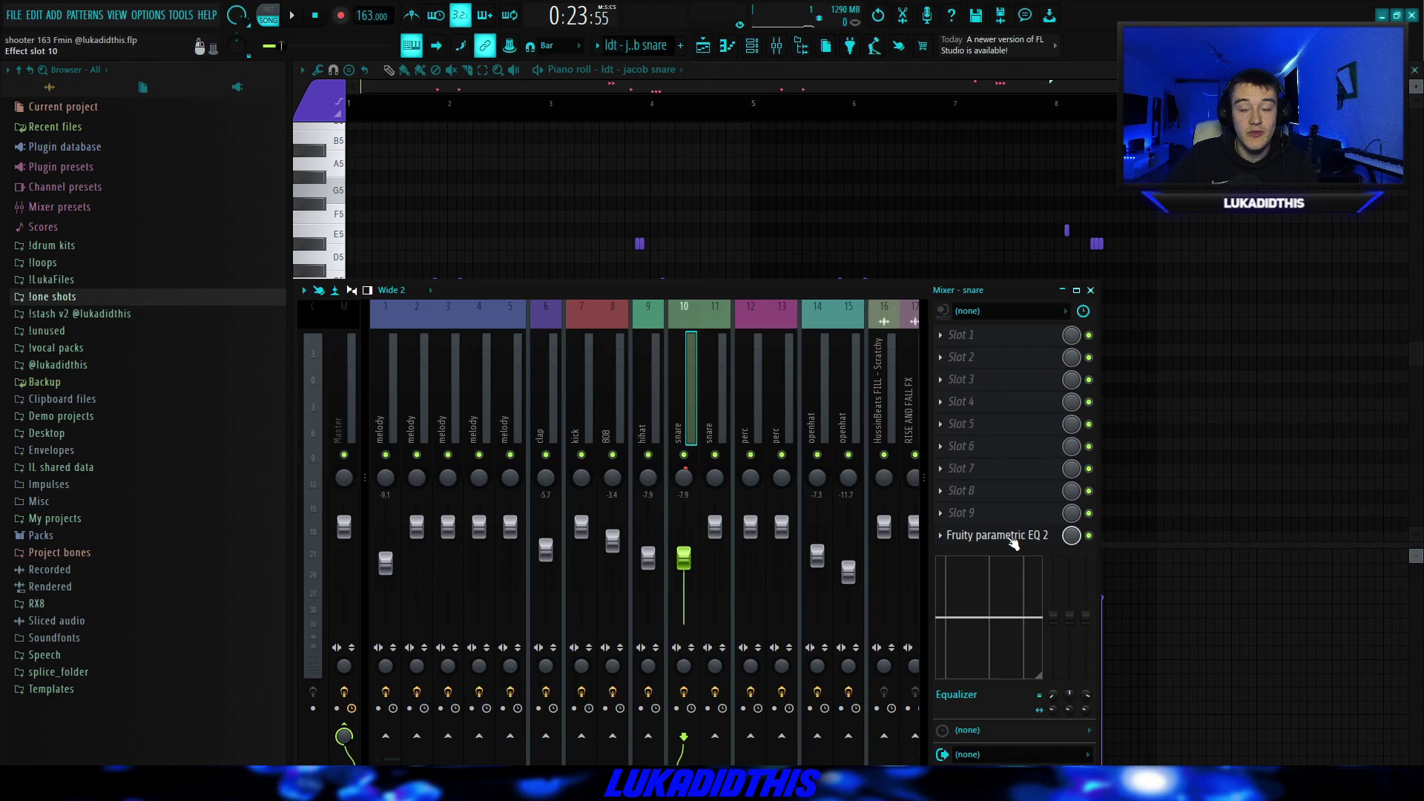
click(1013, 542)
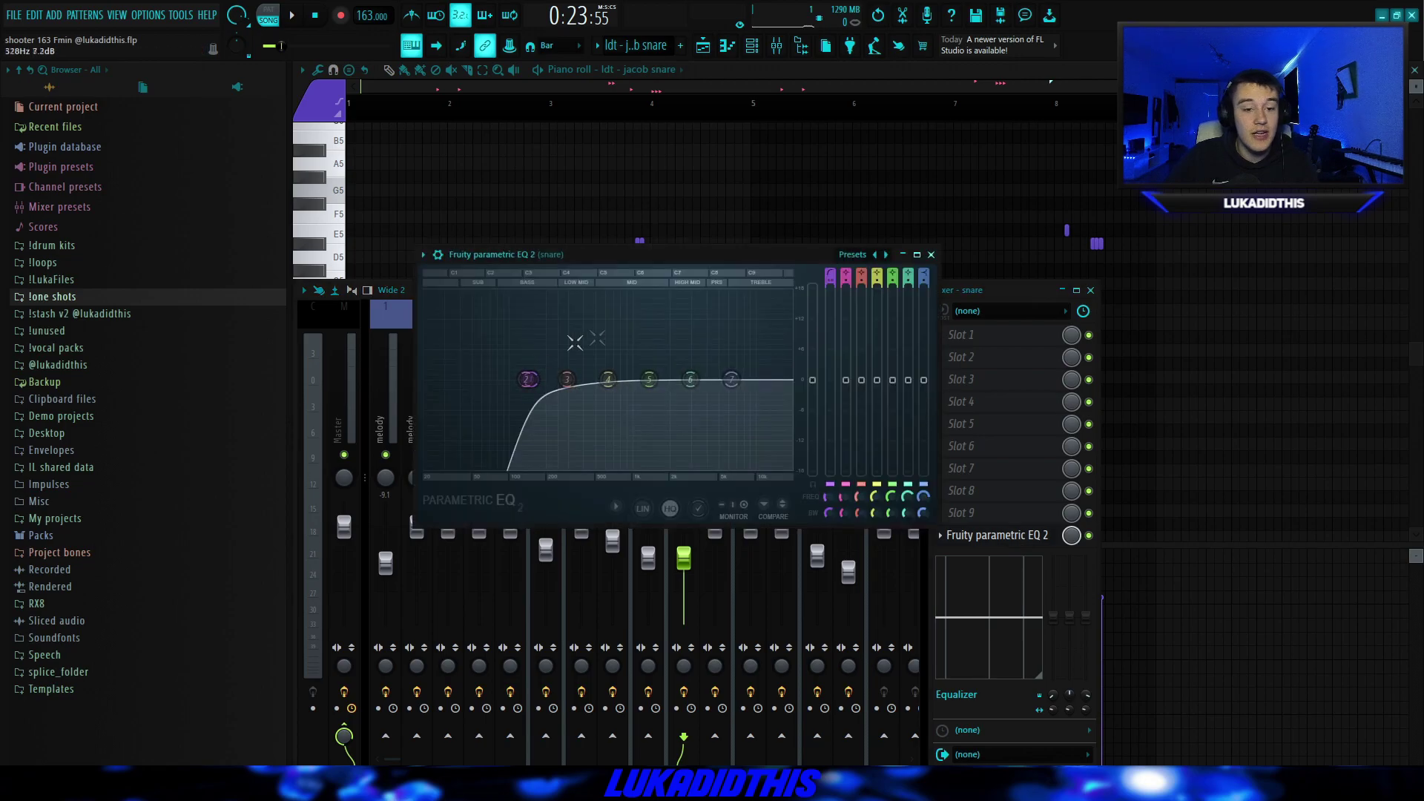
key(Escape)
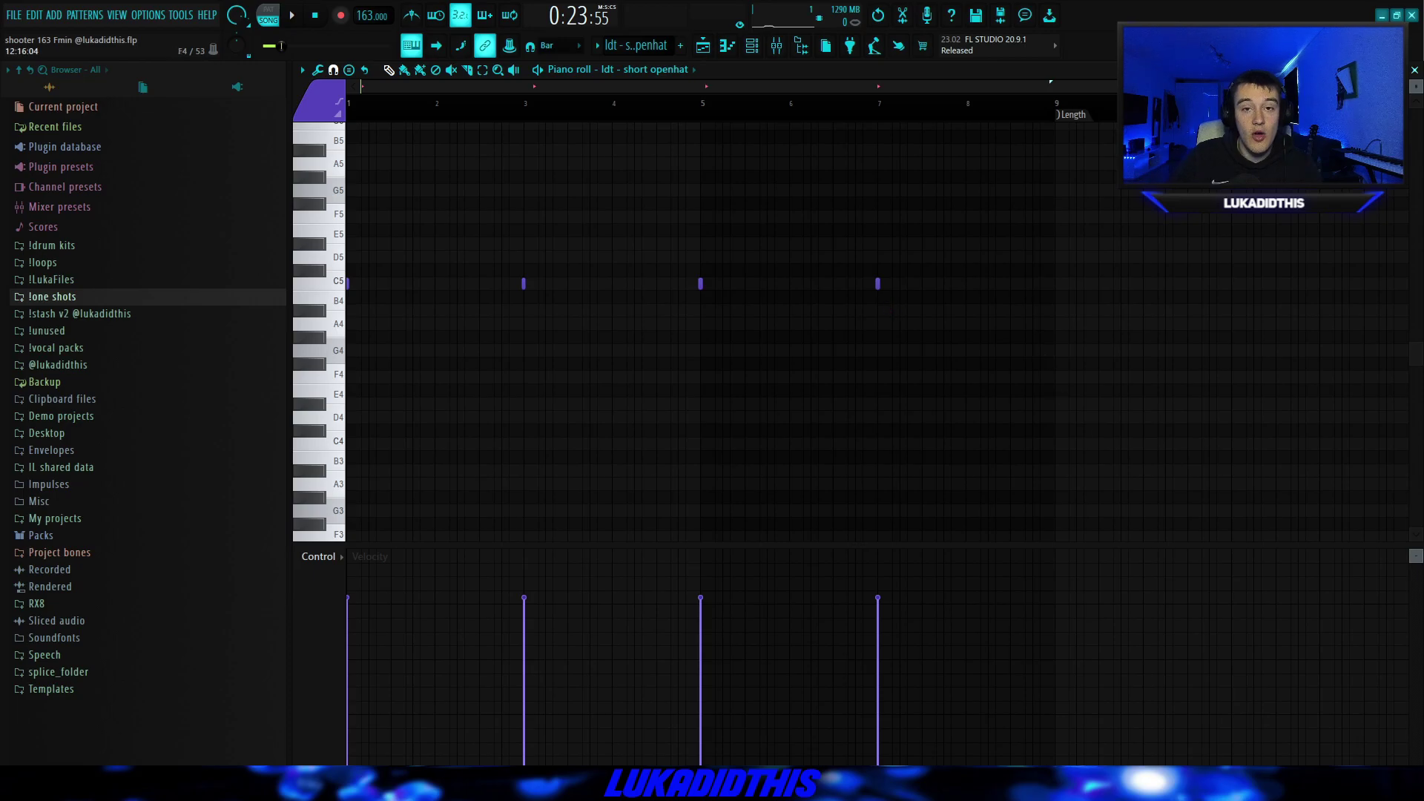
Play back the short openhat and slide openhat patterns
key(space)
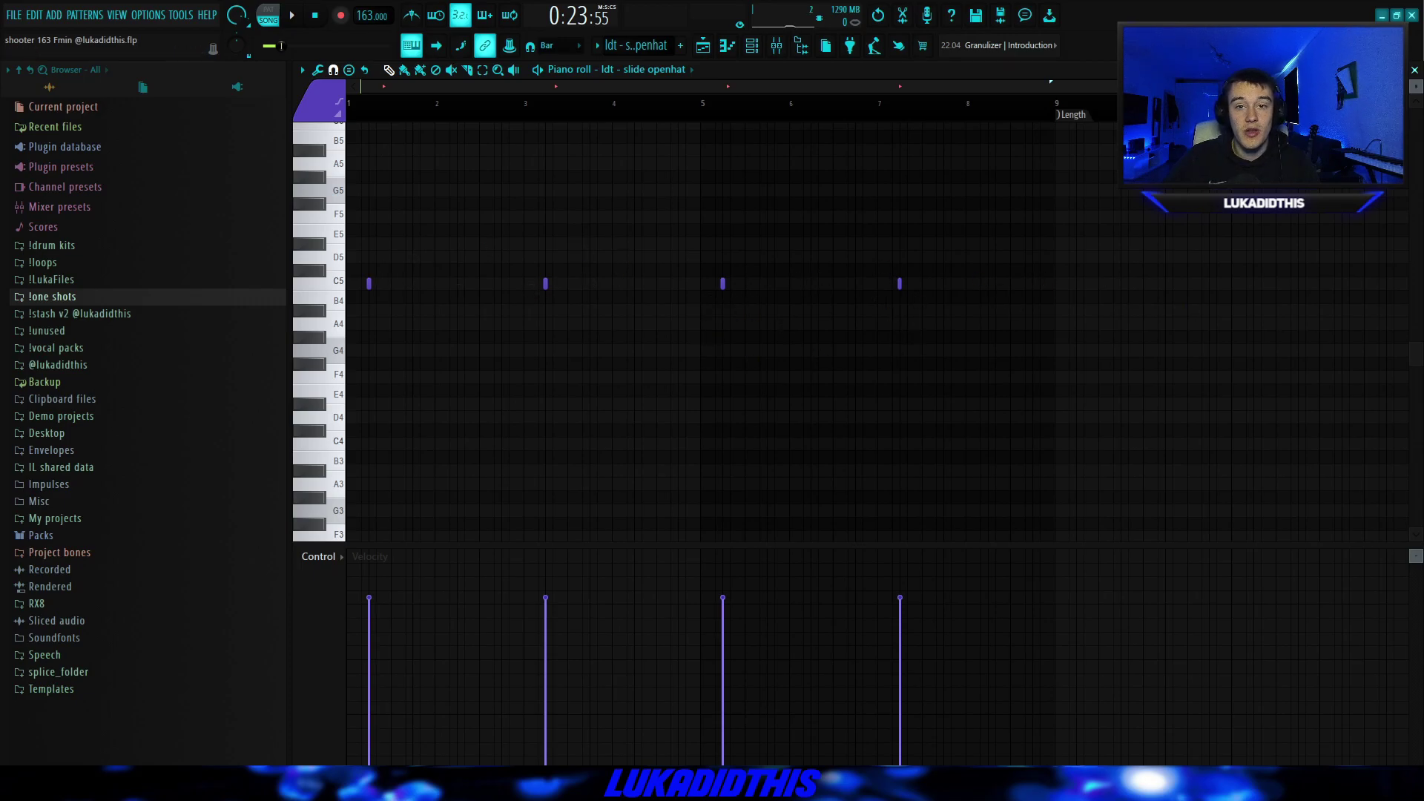
key(space)
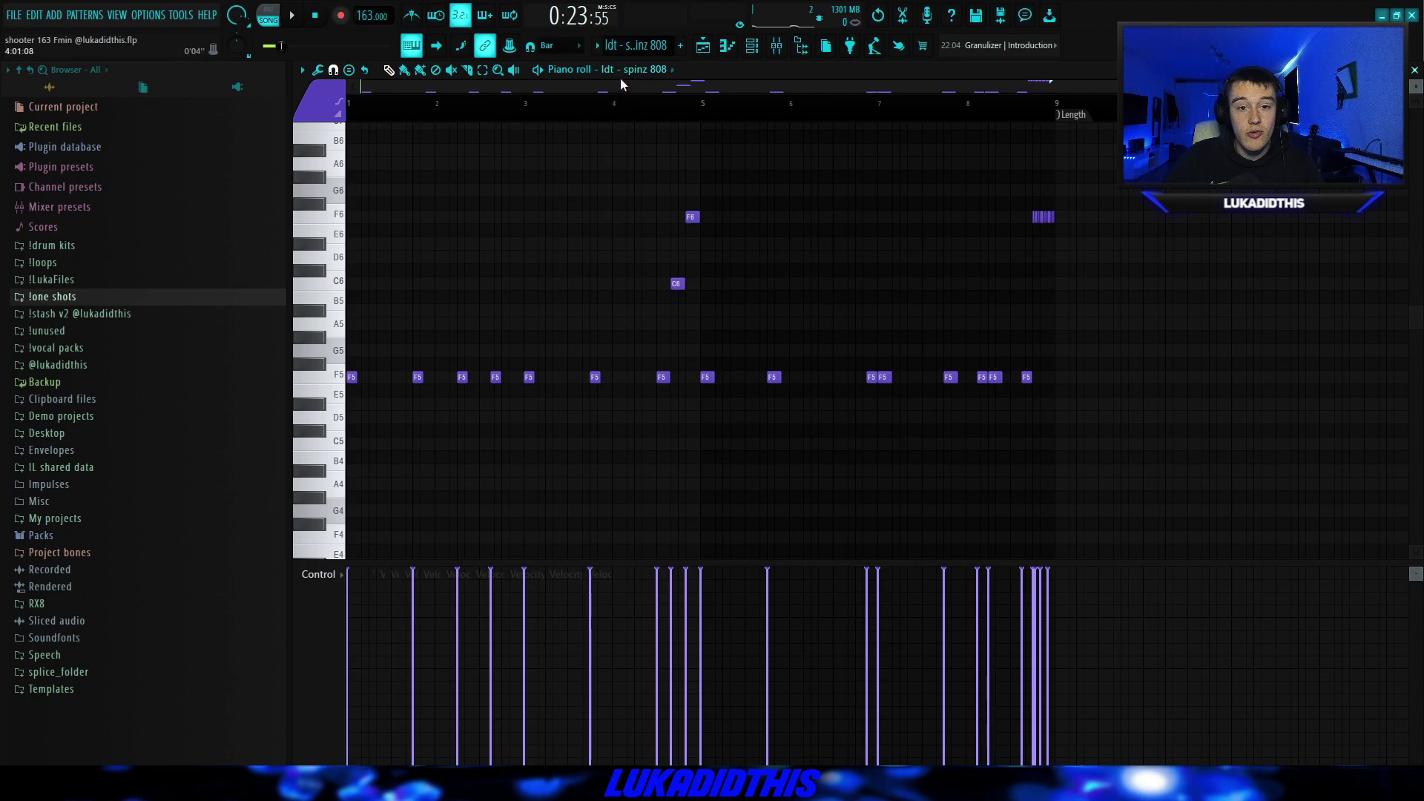
Examine the spinz 808 pattern's notes in the piano roll, including the higher notes before bar 5
click(620, 71)
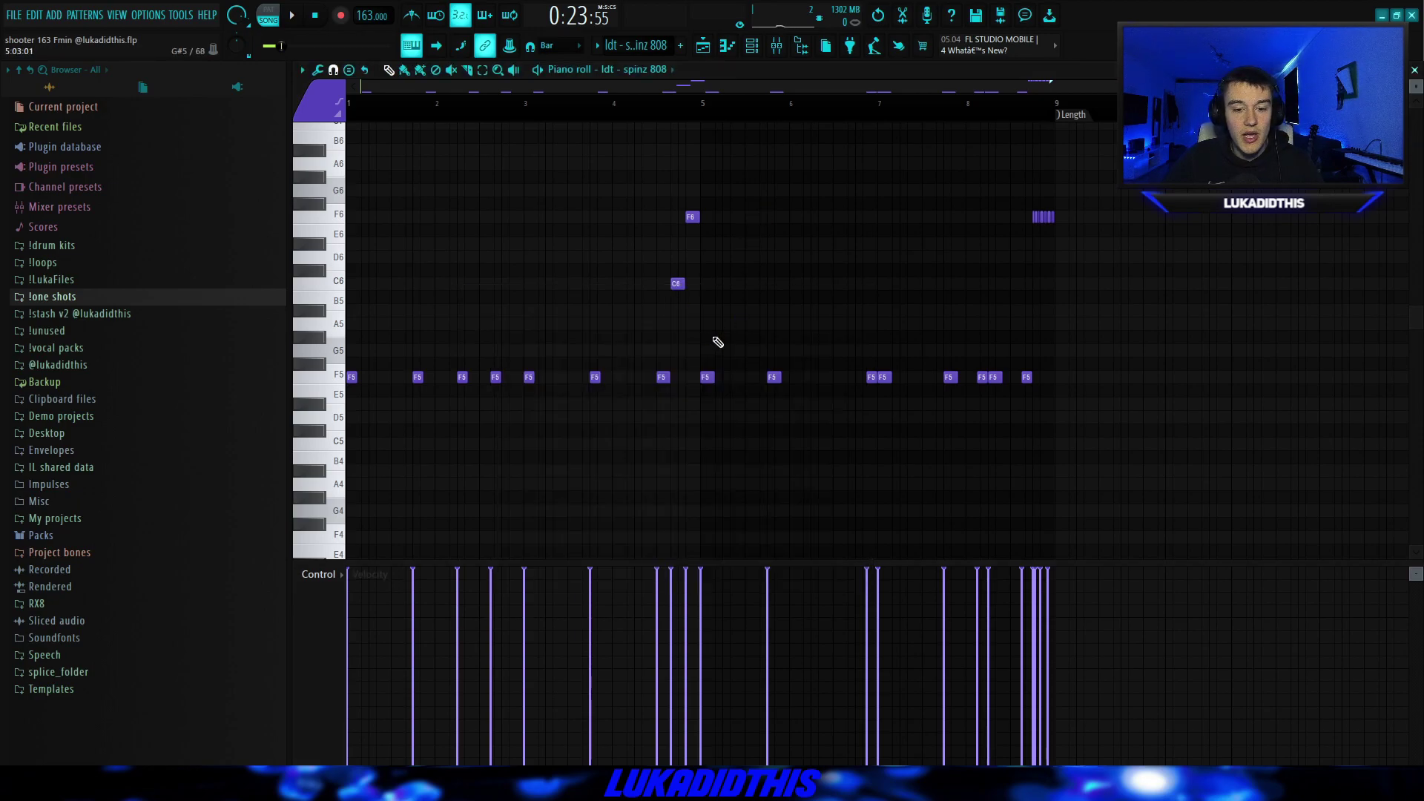
scroll(718, 342, right, 2)
scroll(811, 215, up, 4)
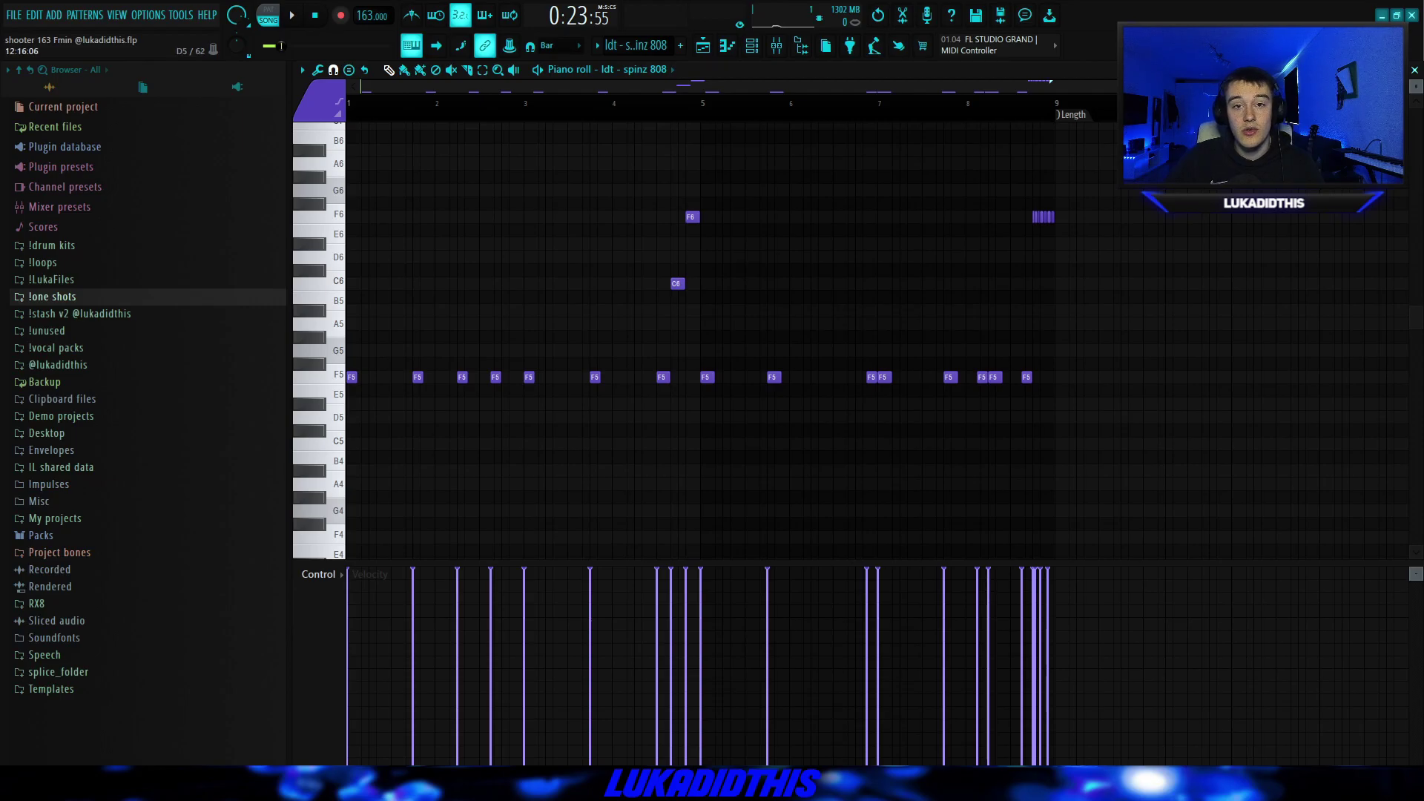
Play back the spinz 808 pattern
key(space)
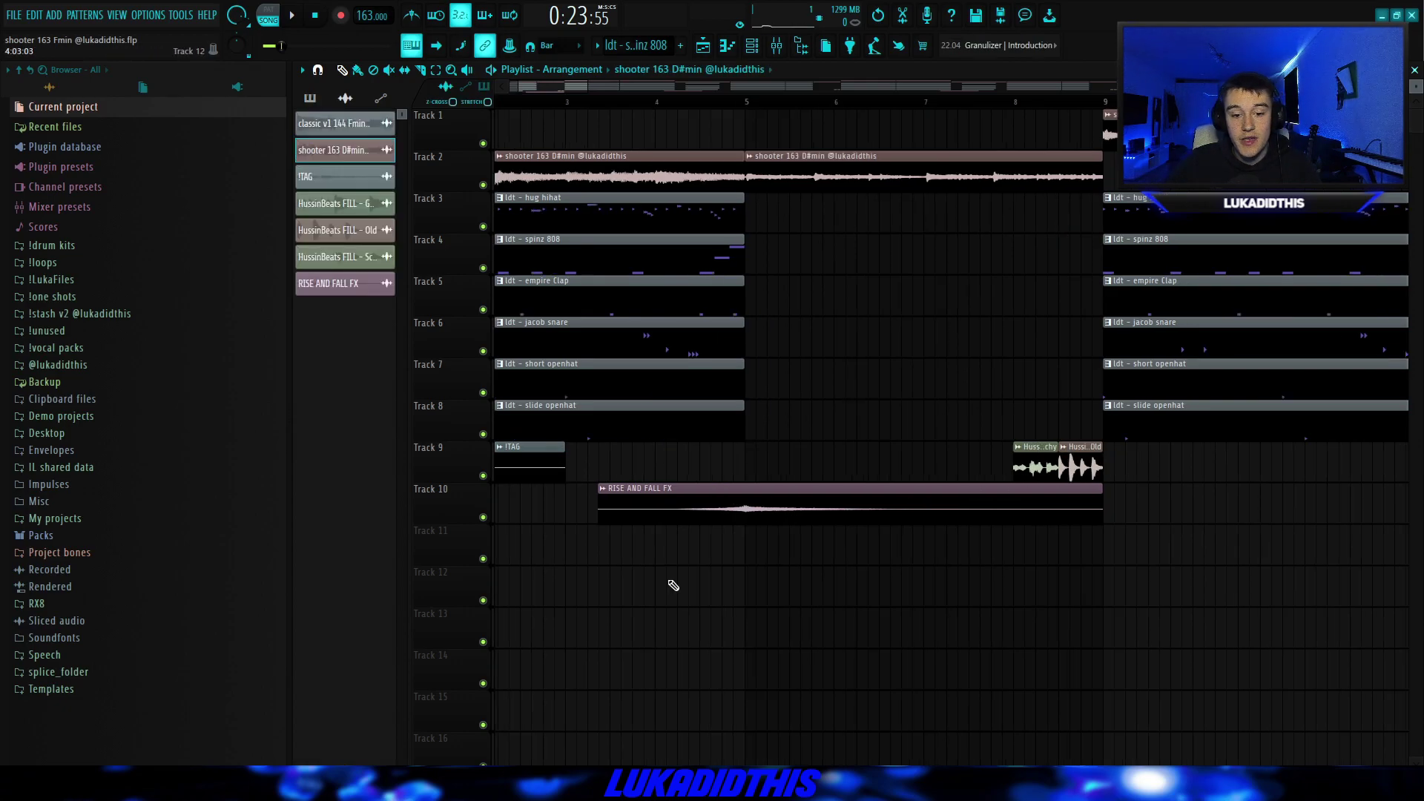
Mute playlist tracks 9 and 10 and play the arrangement from bar 5 to hear the transition into bar 9 without the effects
scroll(673, 586, down, 3)
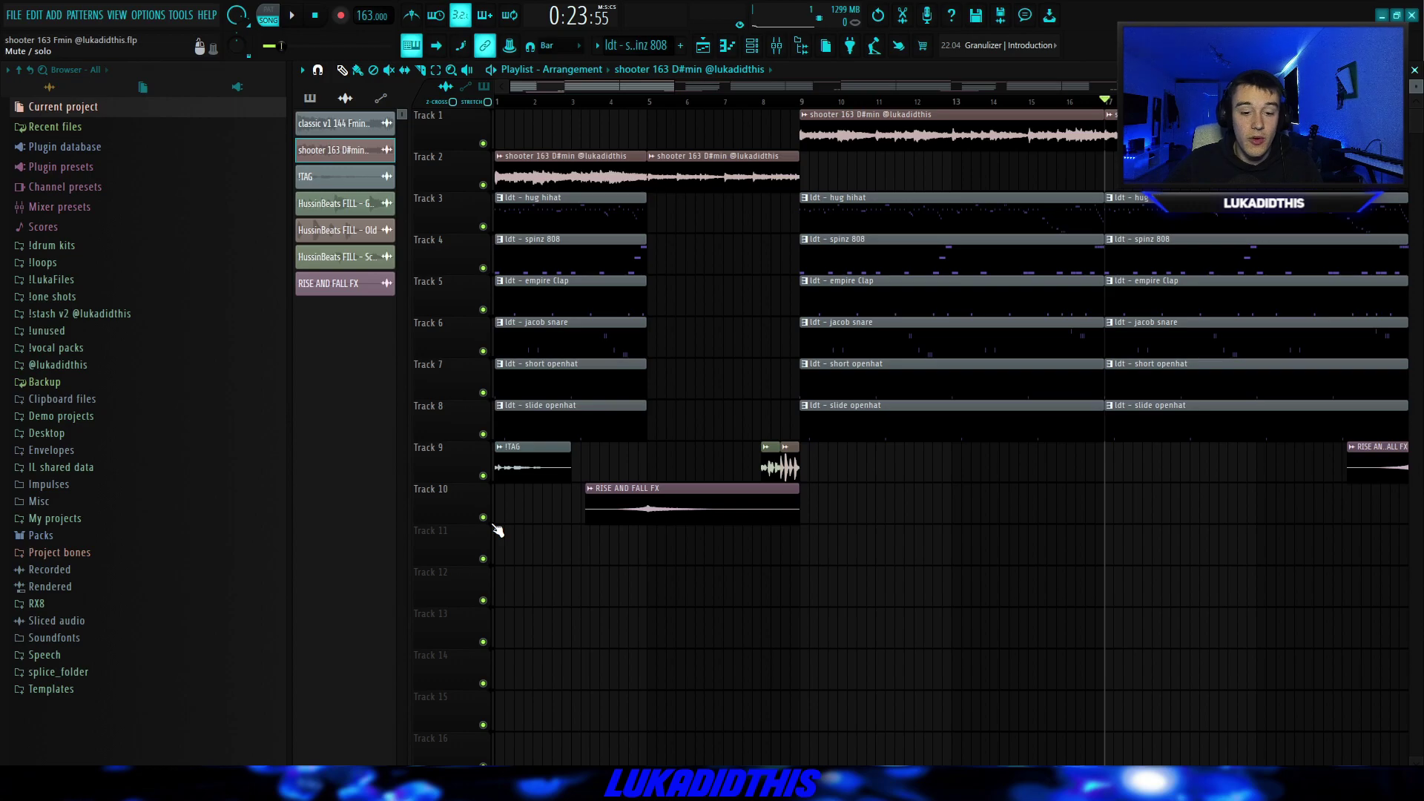
drag(483, 517, 483, 476)
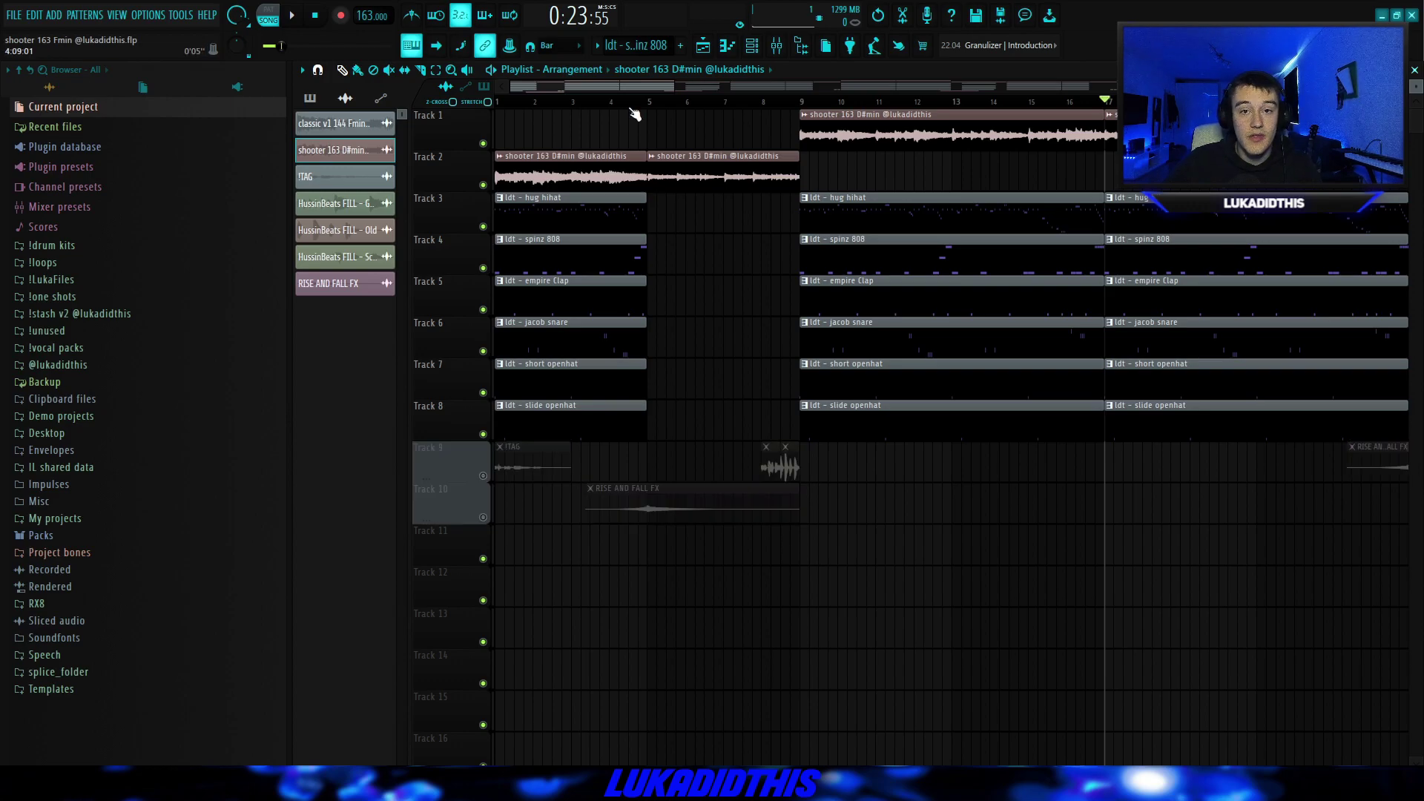
click(649, 104)
key(space)
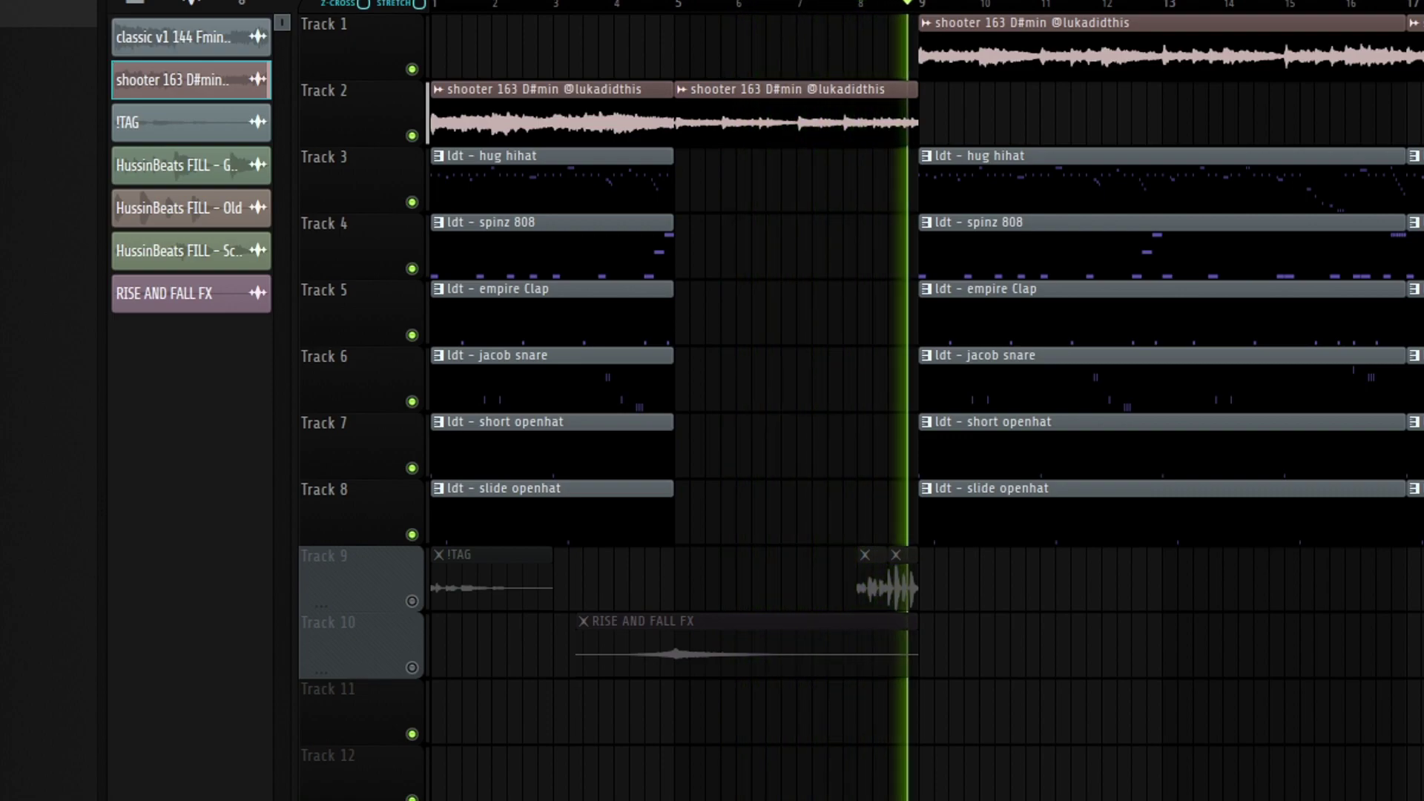
key(space)
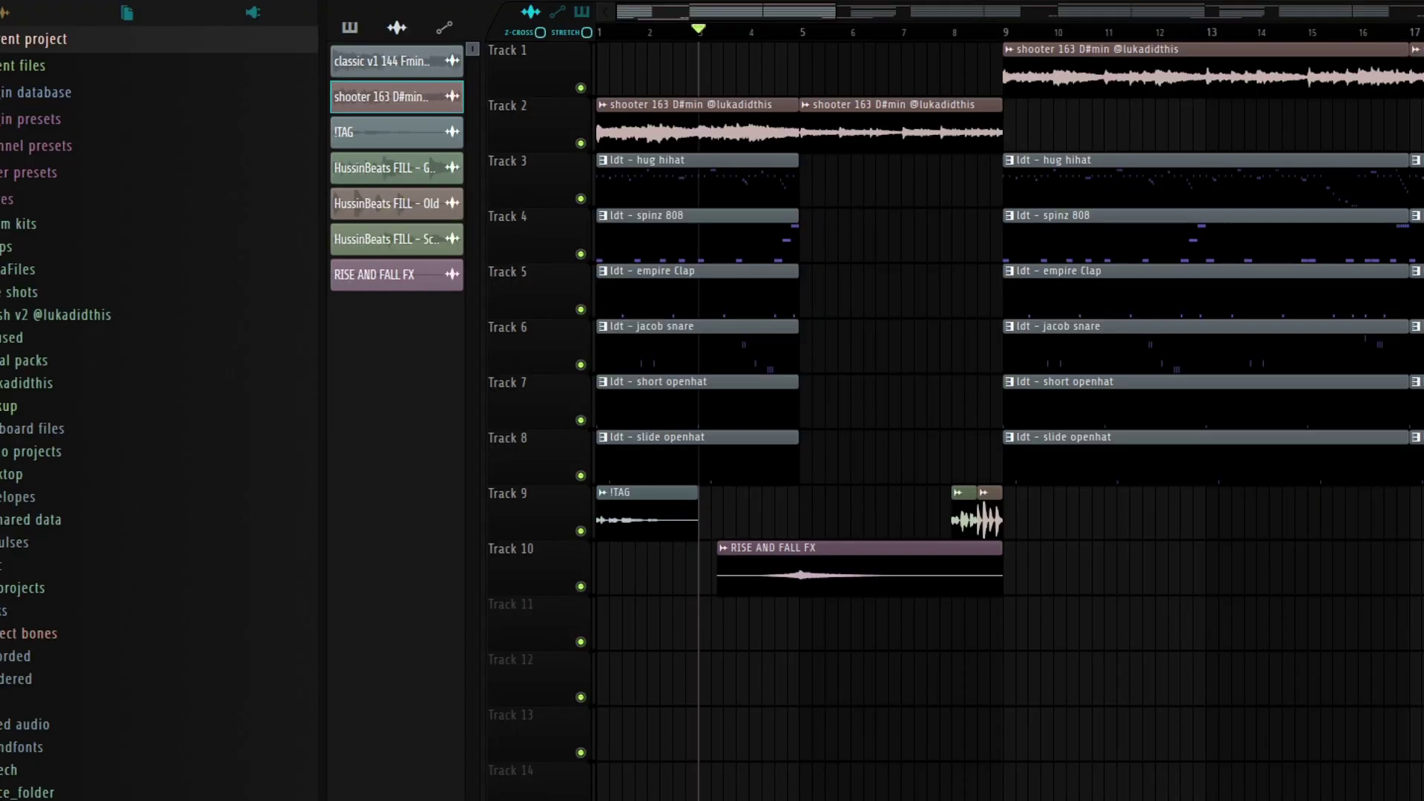
Play the arrangement from bar 3 with tracks 9 and 10 unmuted to hear the RISE AND FALL FX
key(space)
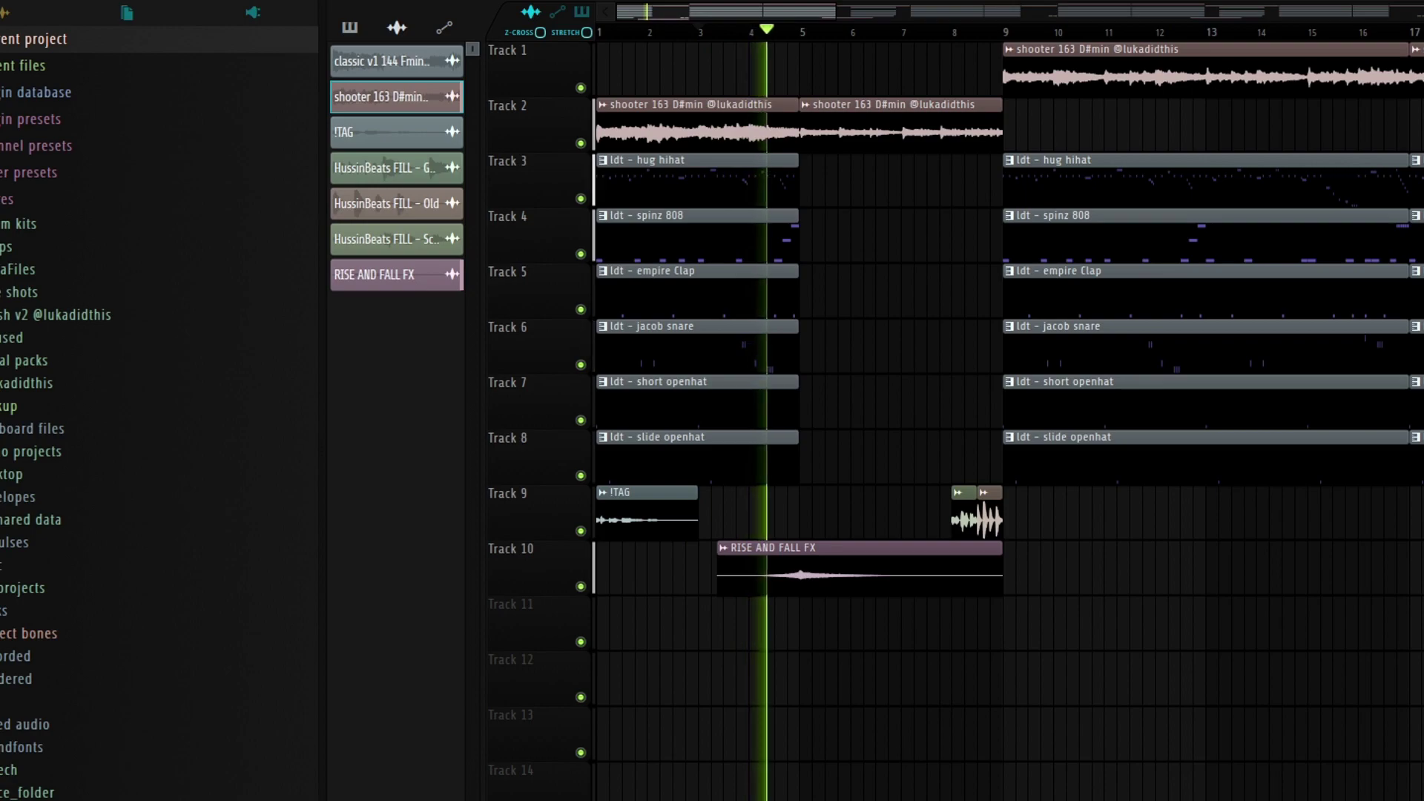